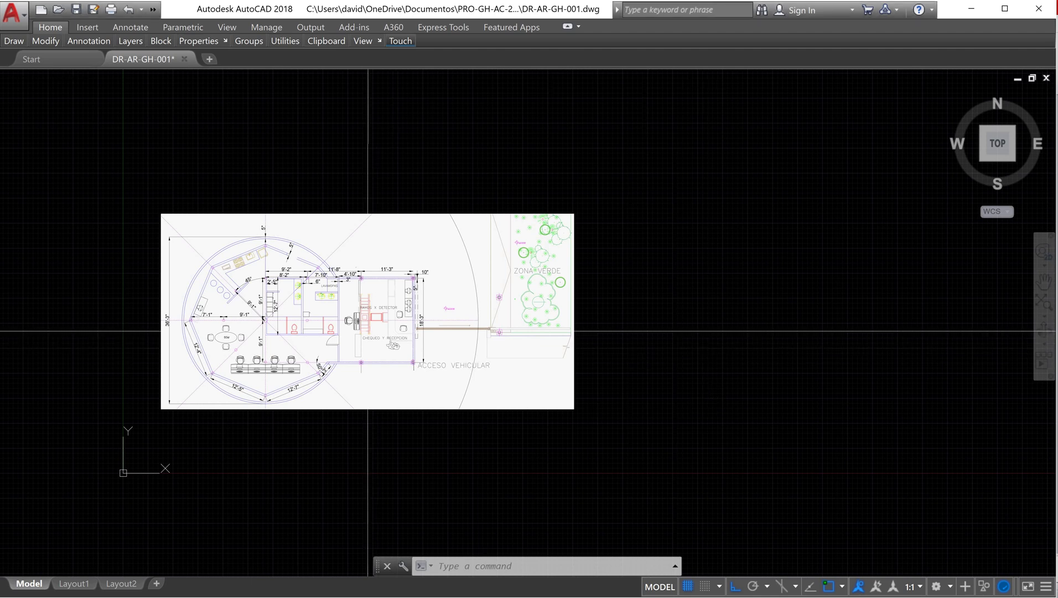
- Zoom and pan the view to reveal empty canvas beside the floor plan
scroll(367, 331, "up", 2)
scroll(414, 242, "up", 6)
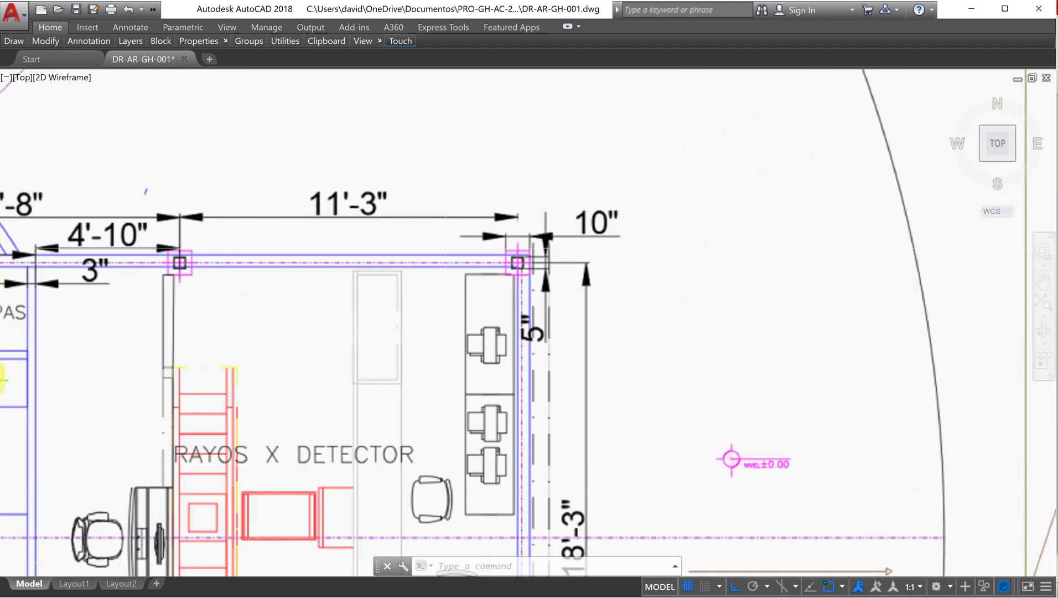
scroll(429, 268, "down", 6)
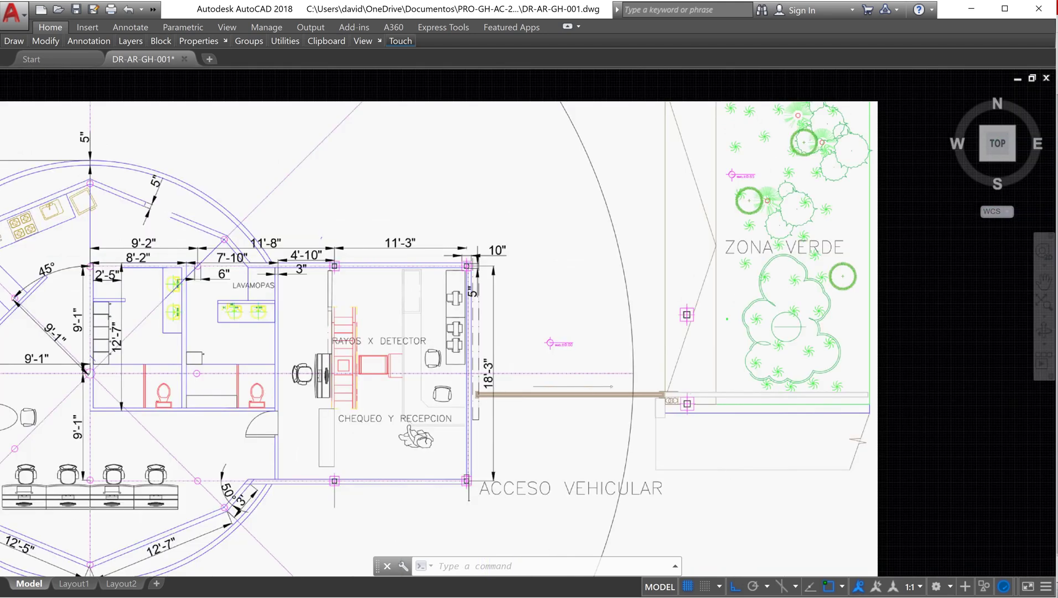
middle_click_drag(744, 371, 554, 370)
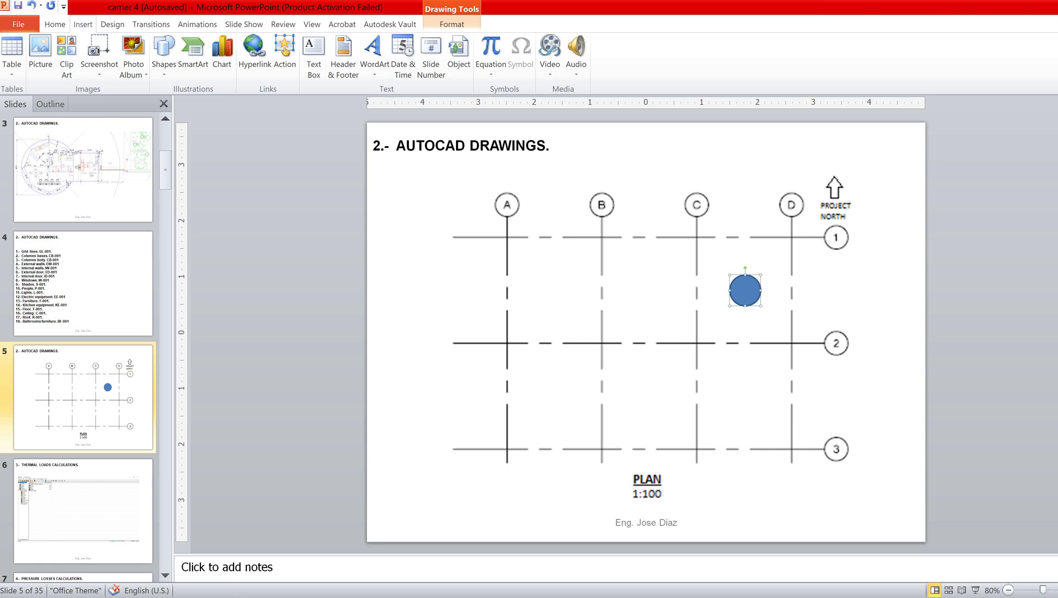
- Return to the DR-AR-GH-001 drawing and zoom in and out to find empty canvas
key("alt+Tab")
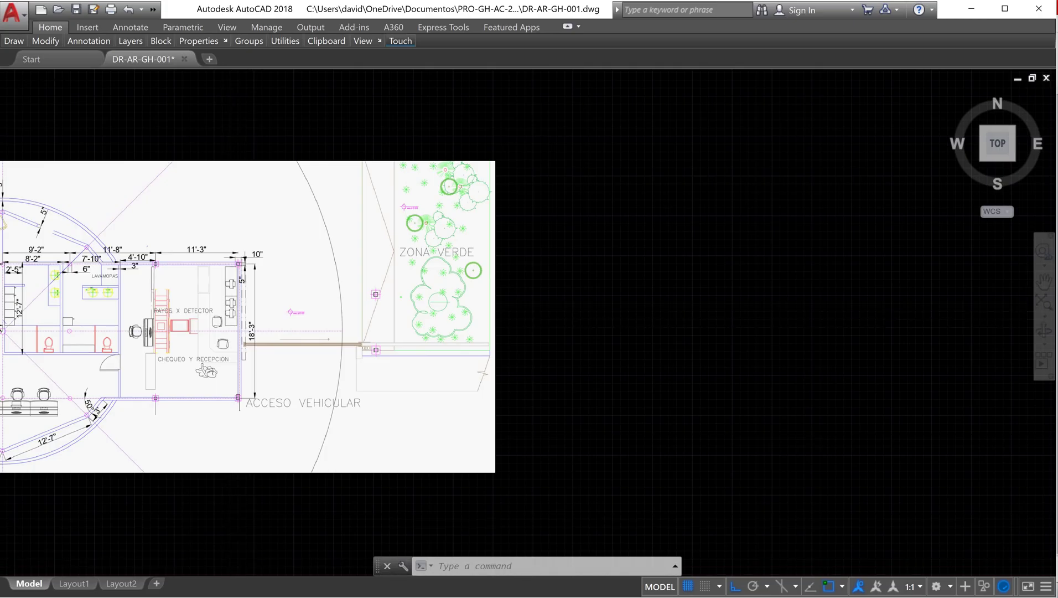
scroll(252, 244, "up", 8)
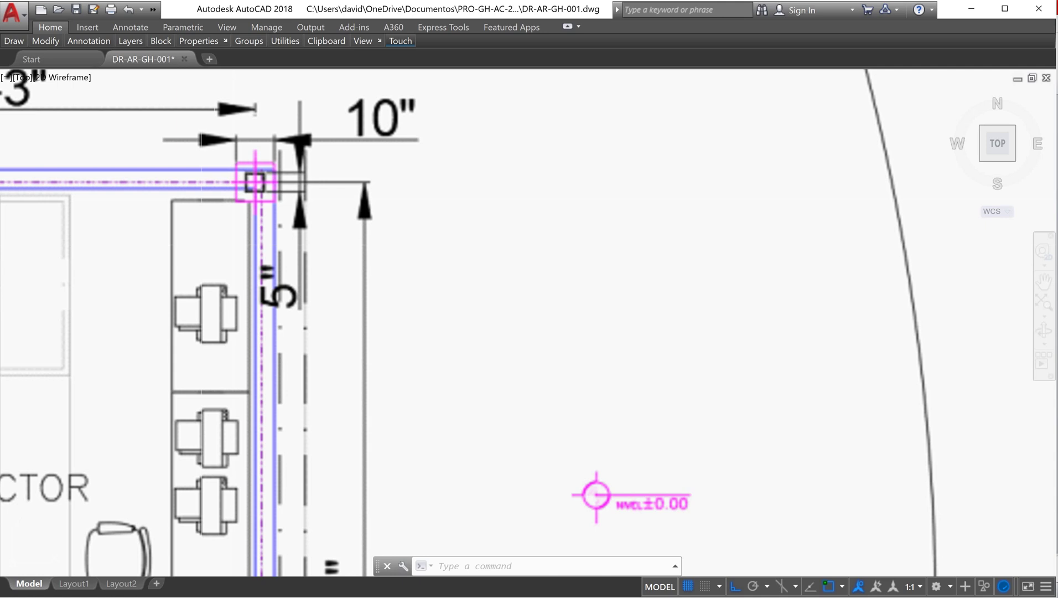
scroll(255, 182, "down", 10)
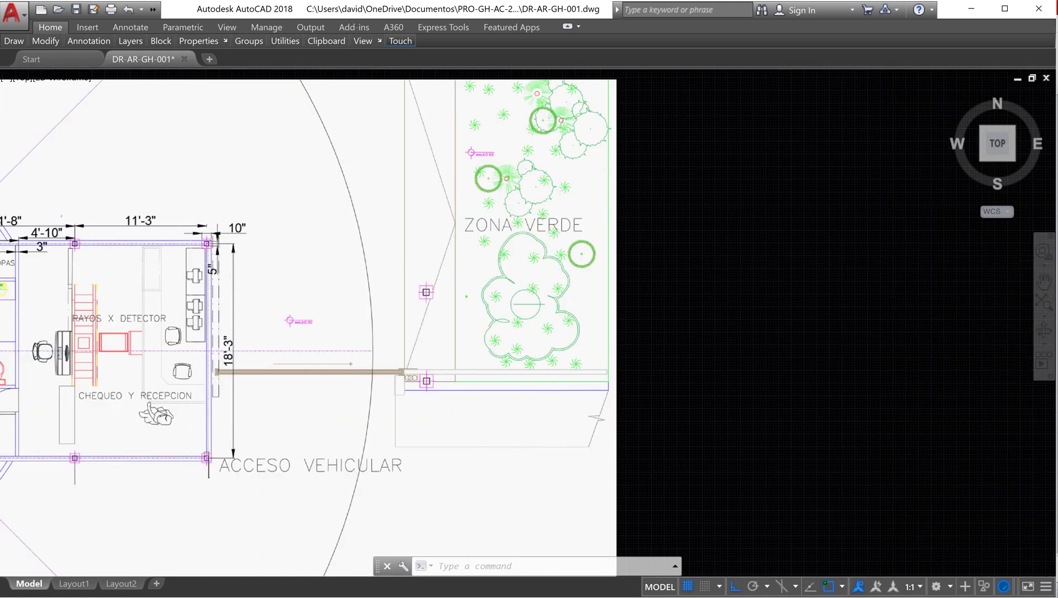
scroll(410, 256, "up", 2)
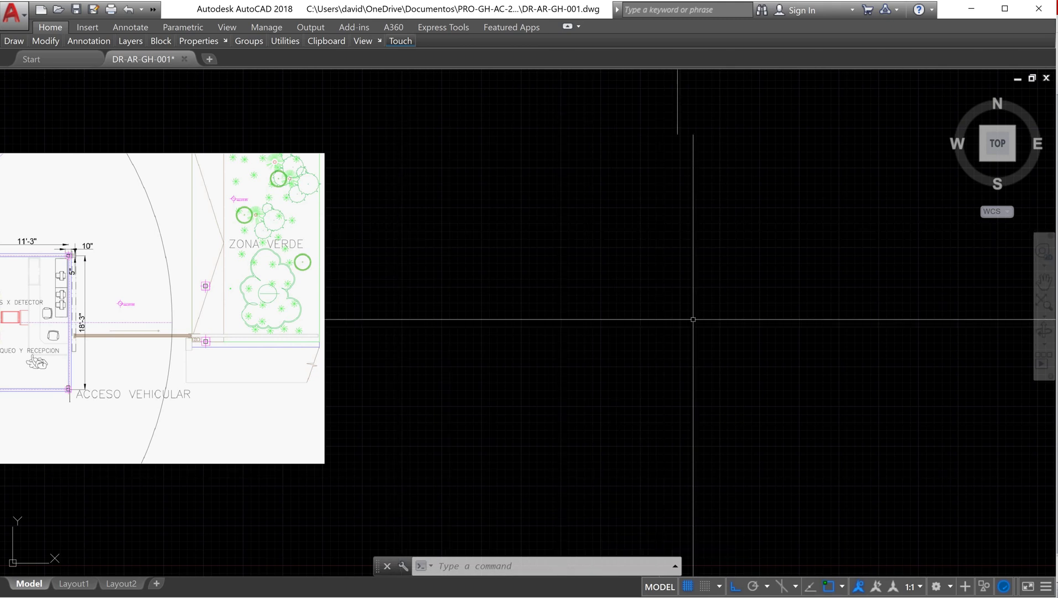
left_click(841, 587)
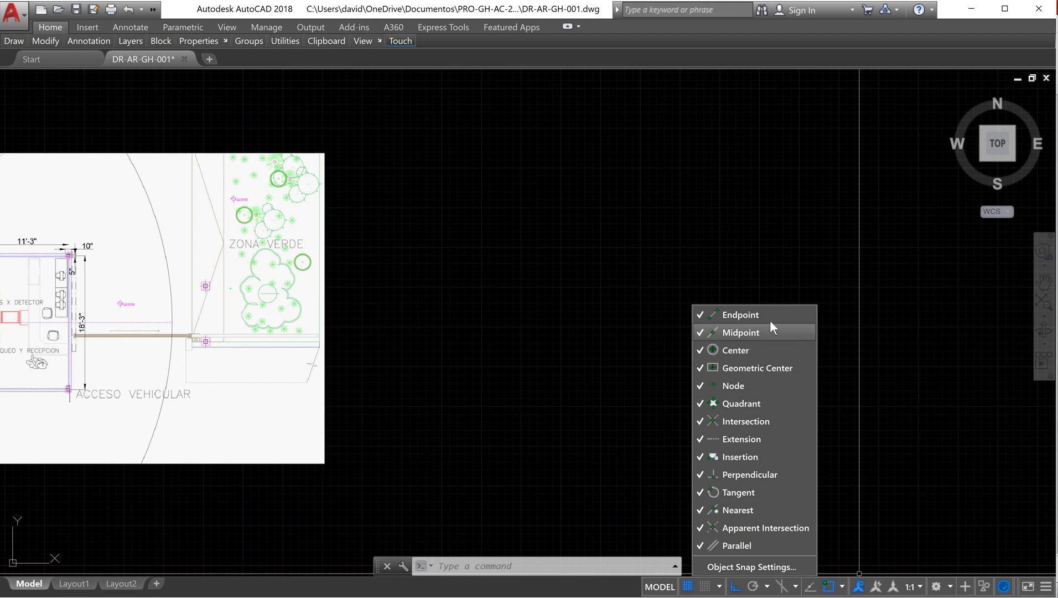
left_click(594, 232)
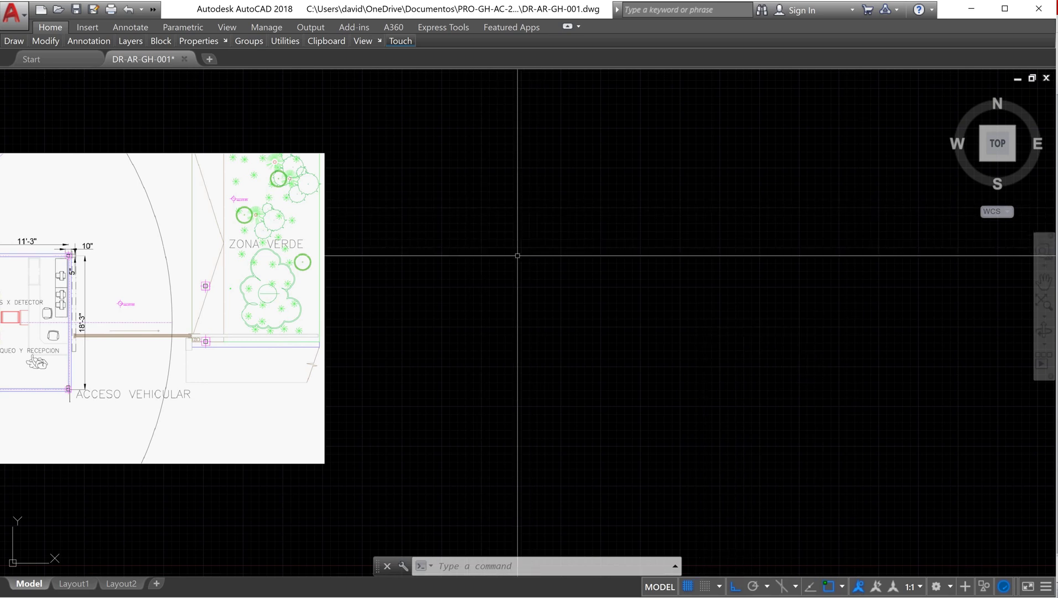
- Draw a 15-inch horizontal line from a picked start point with the L command
scroll(524, 255, "up", 2)
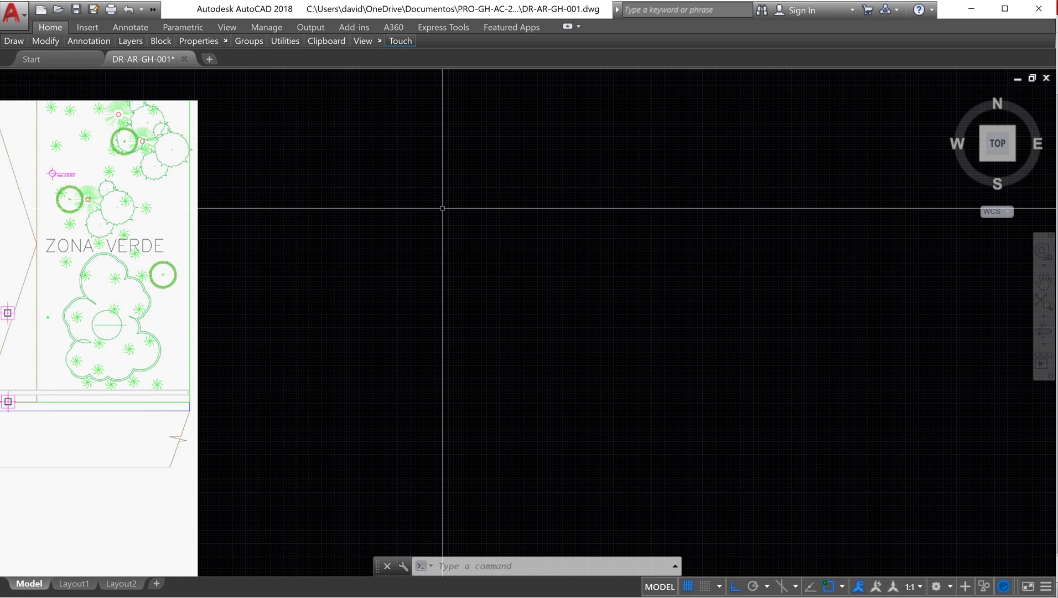
type("L")
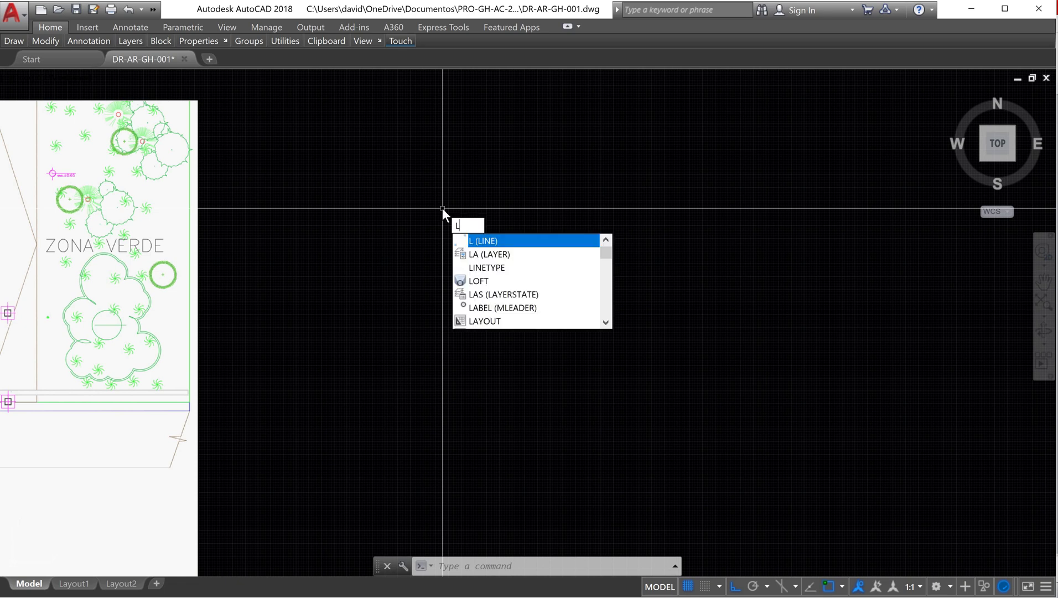
key("Return")
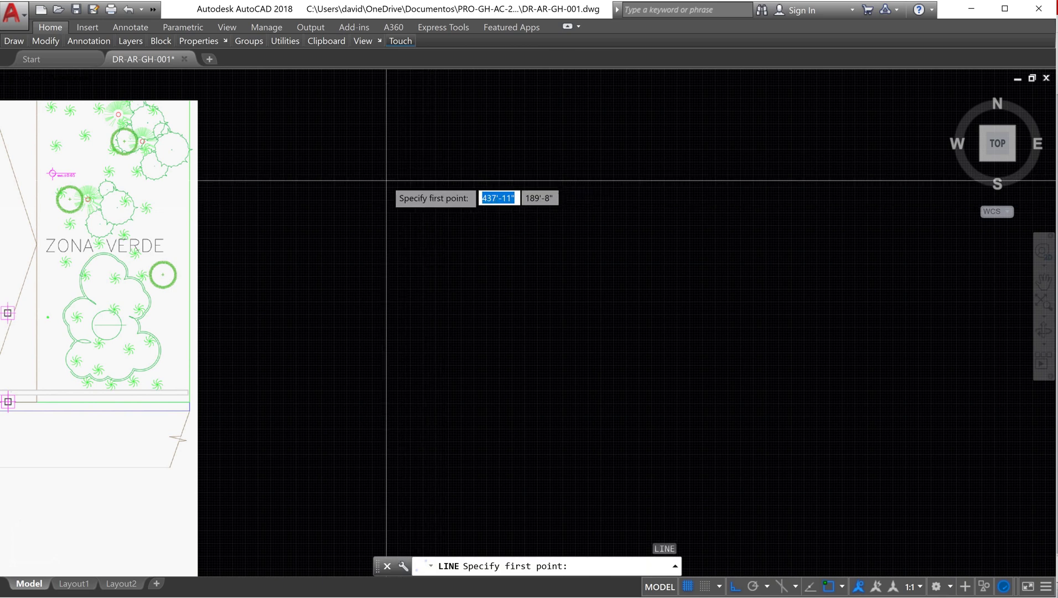
left_click(372, 215)
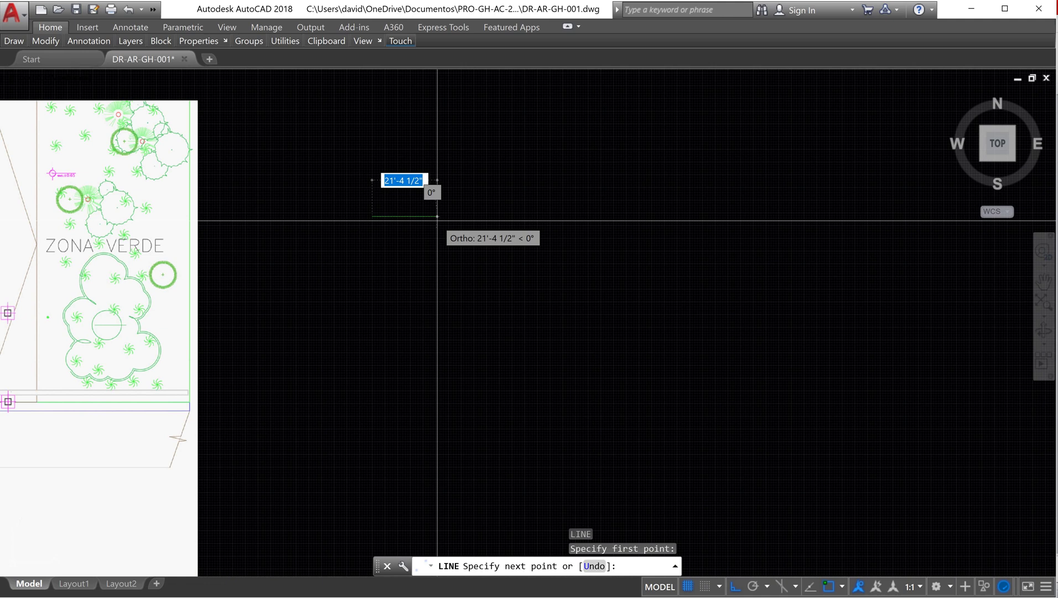
scroll(369, 219, "up", 5)
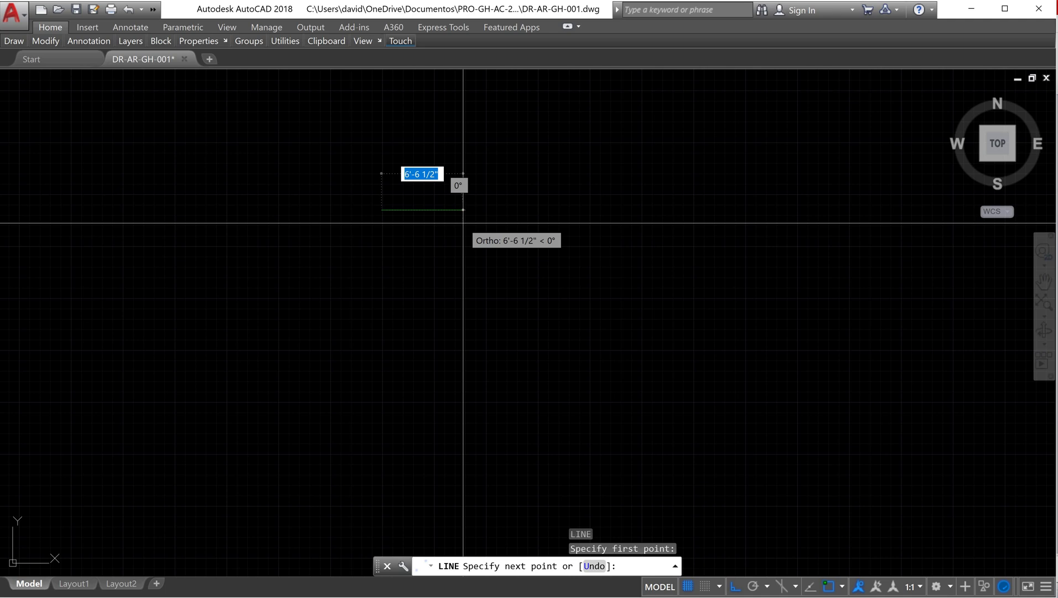
type("15")
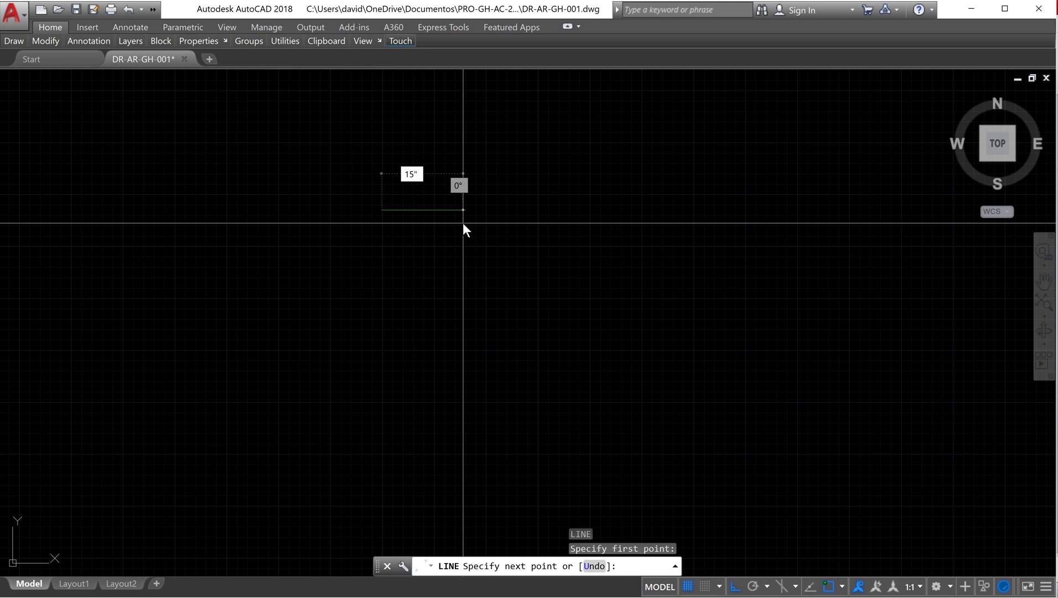
key("Return")
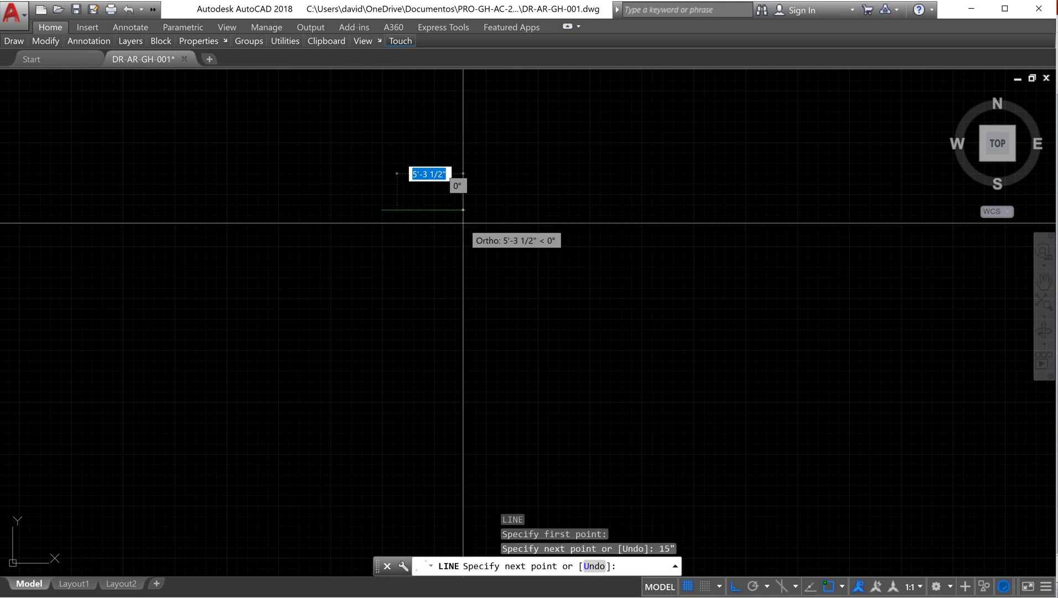
key("Return")
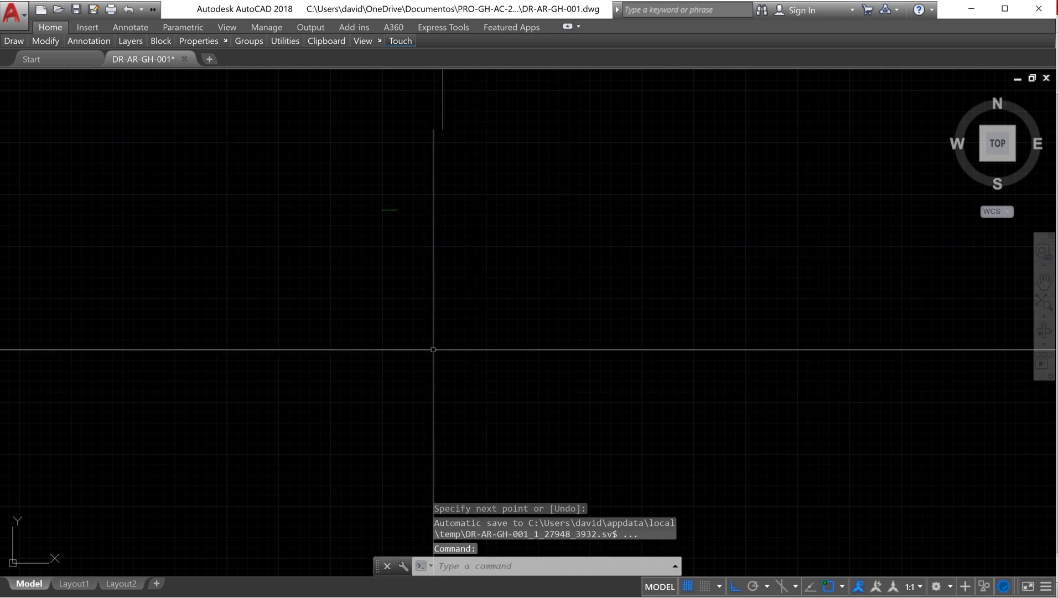
- Draw a 15-inch vertical line downward from the horizontal line's midpoint
scroll(366, 196, "up", 5)
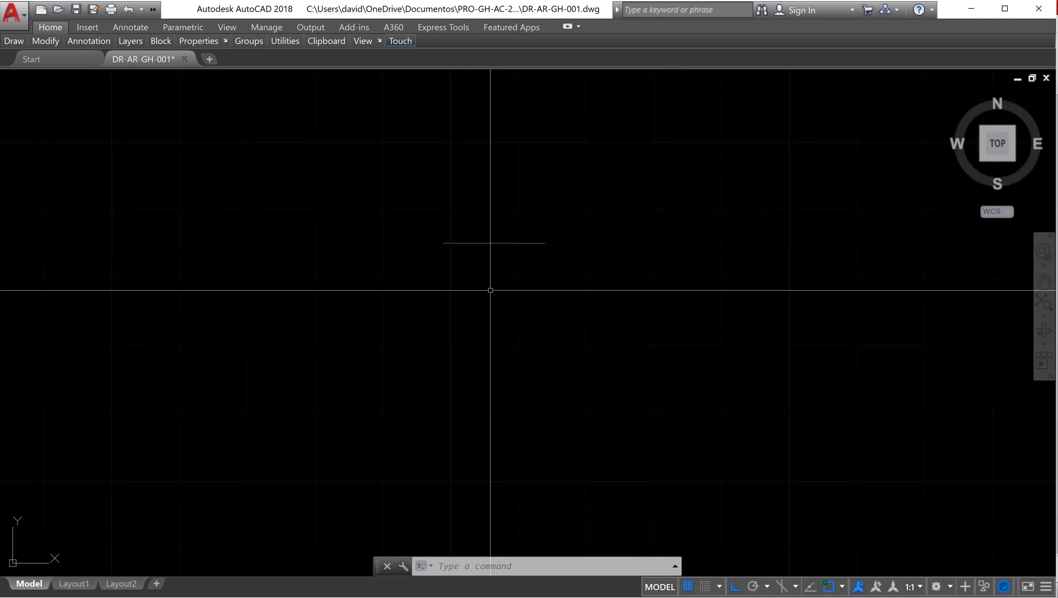
type("l")
key("Return")
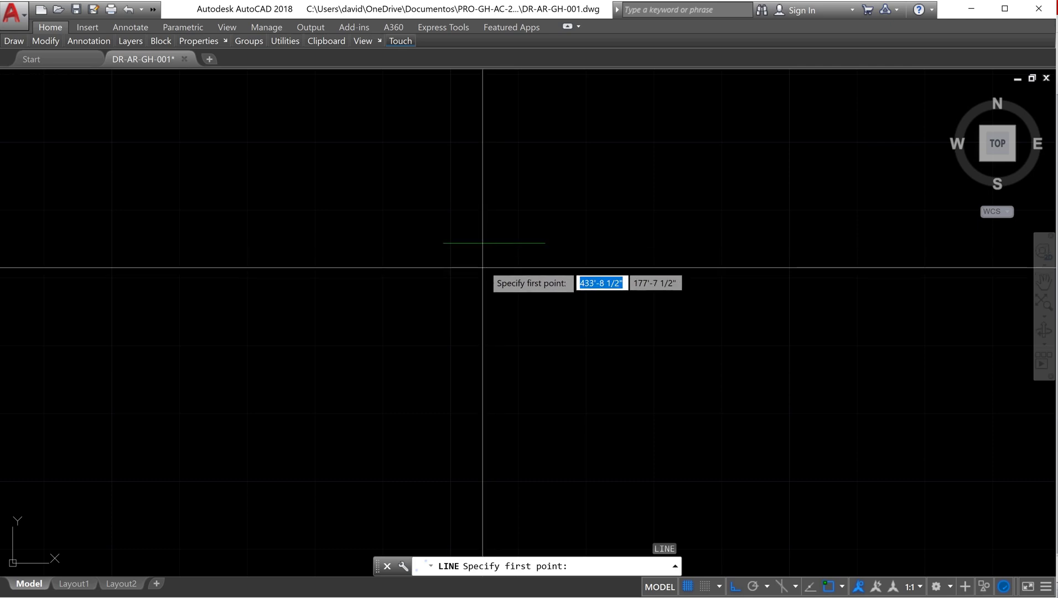
left_click(495, 243)
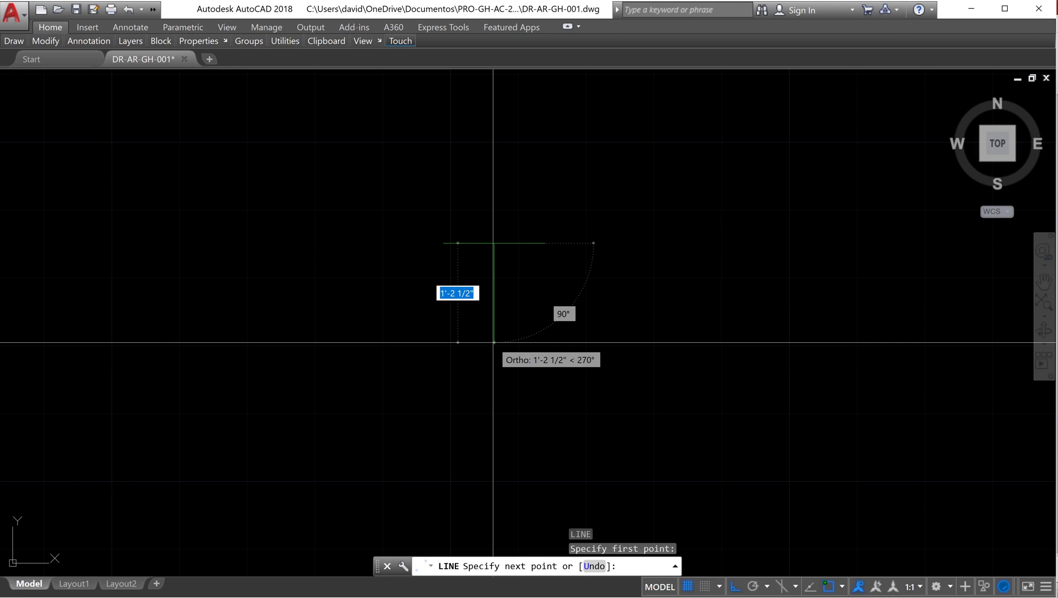
type("15")
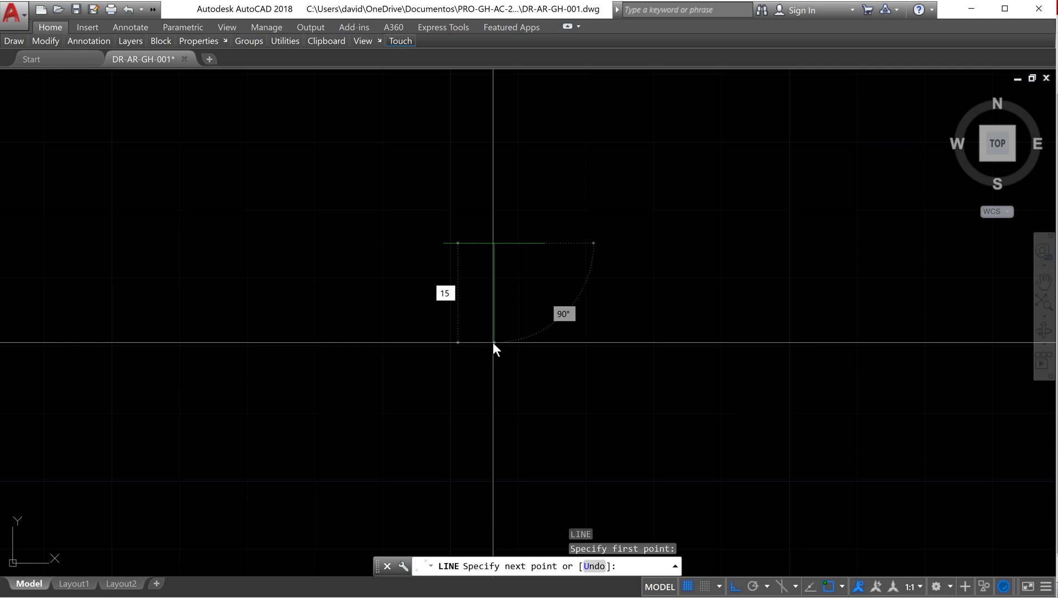
type("\"")
key("Return")
key("Return")
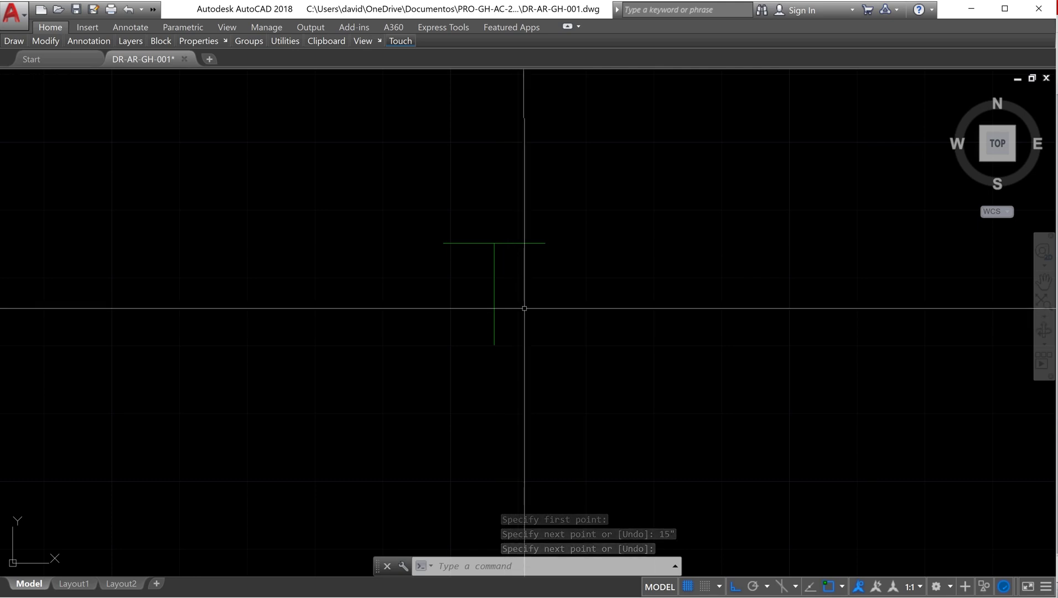
- Move the vertical line from its midpoint onto the horizontal line's midpoint
left_click(540, 297)
left_click(533, 303)
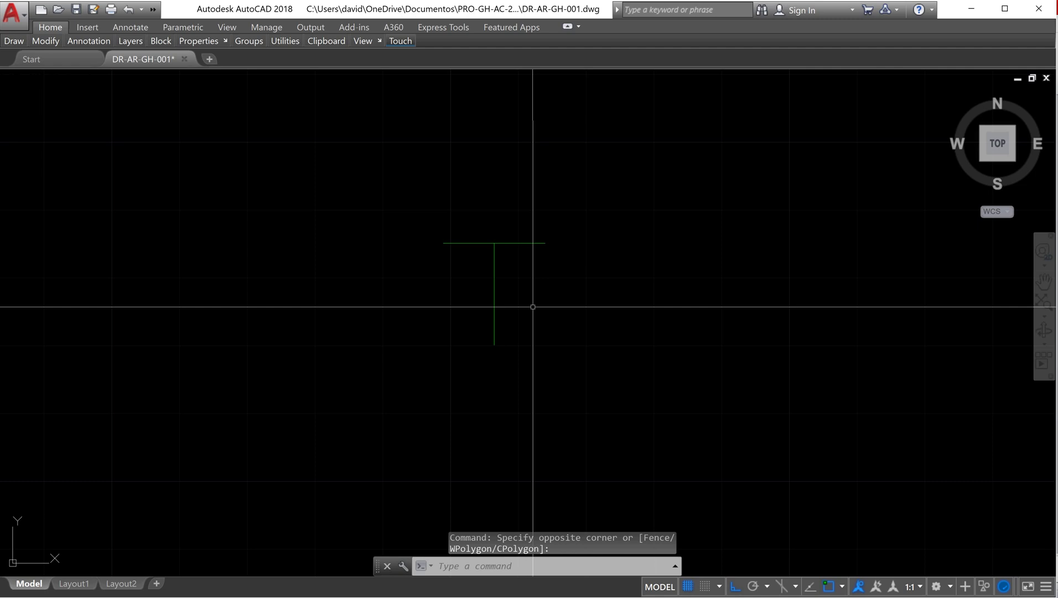
left_click(535, 303)
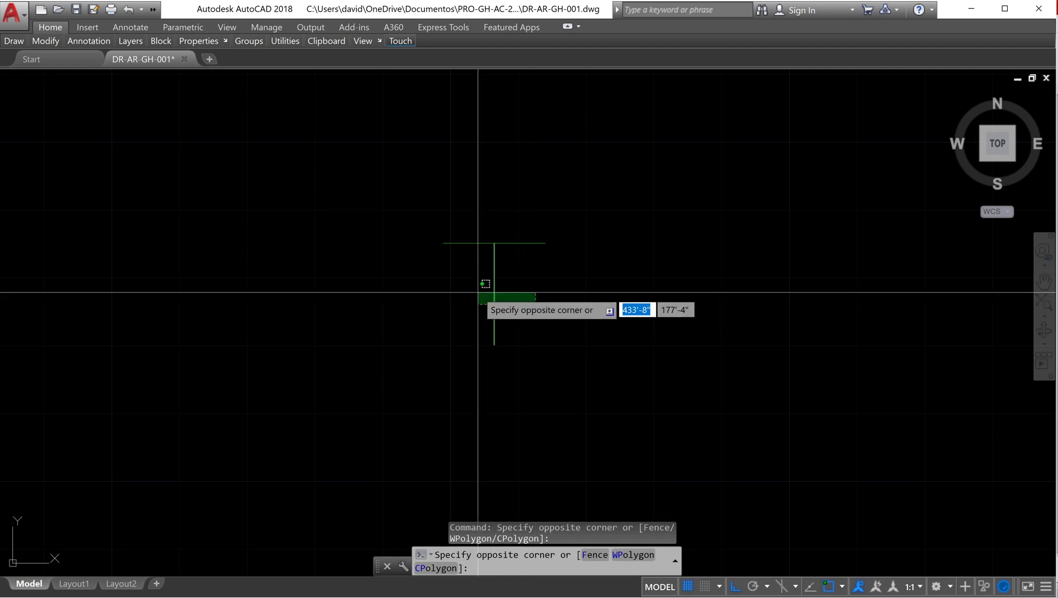
left_click(448, 280)
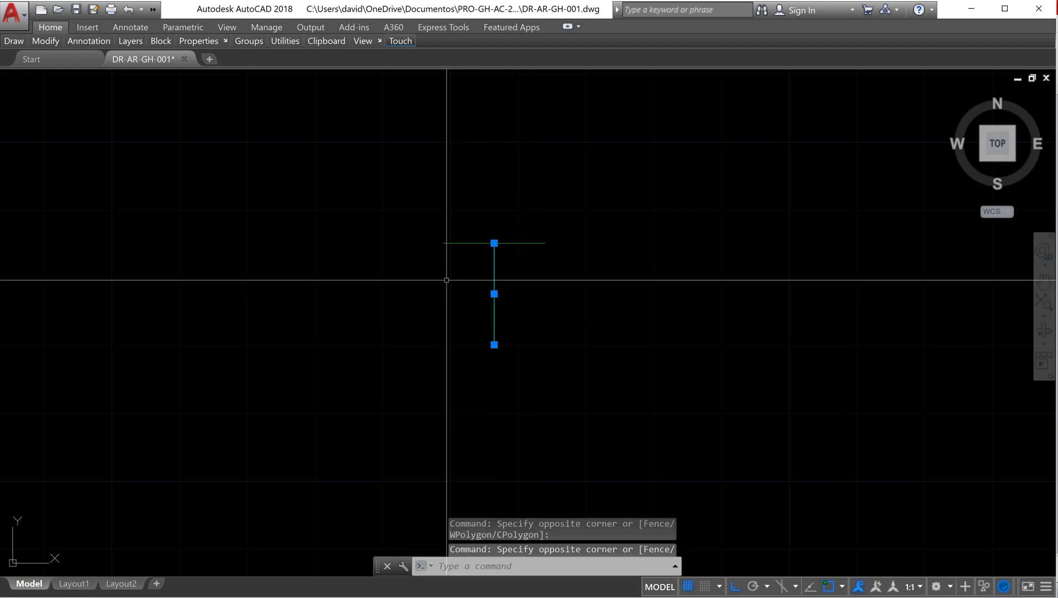
type("M")
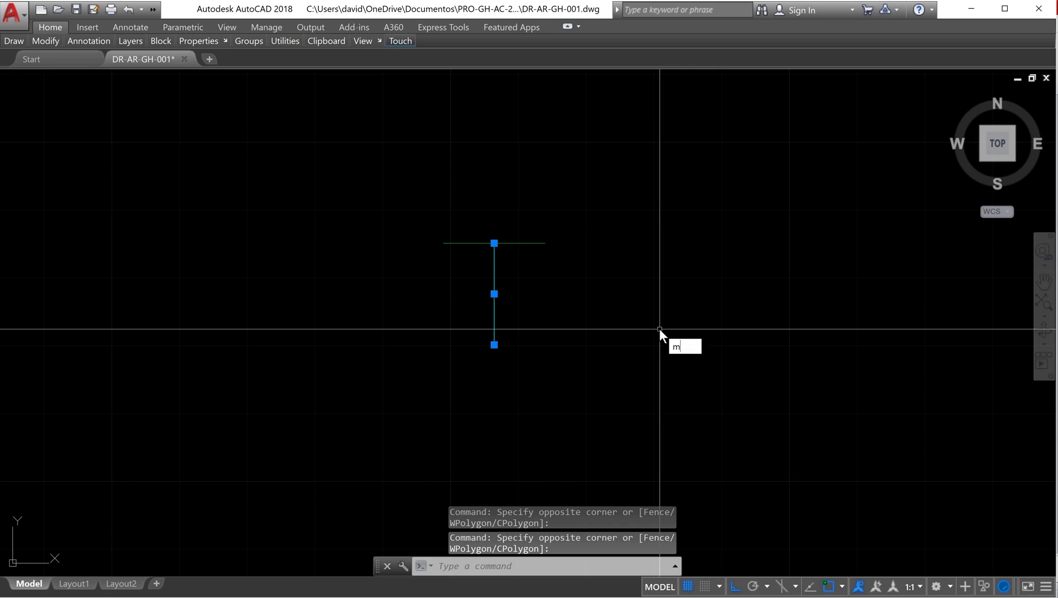
key("Return")
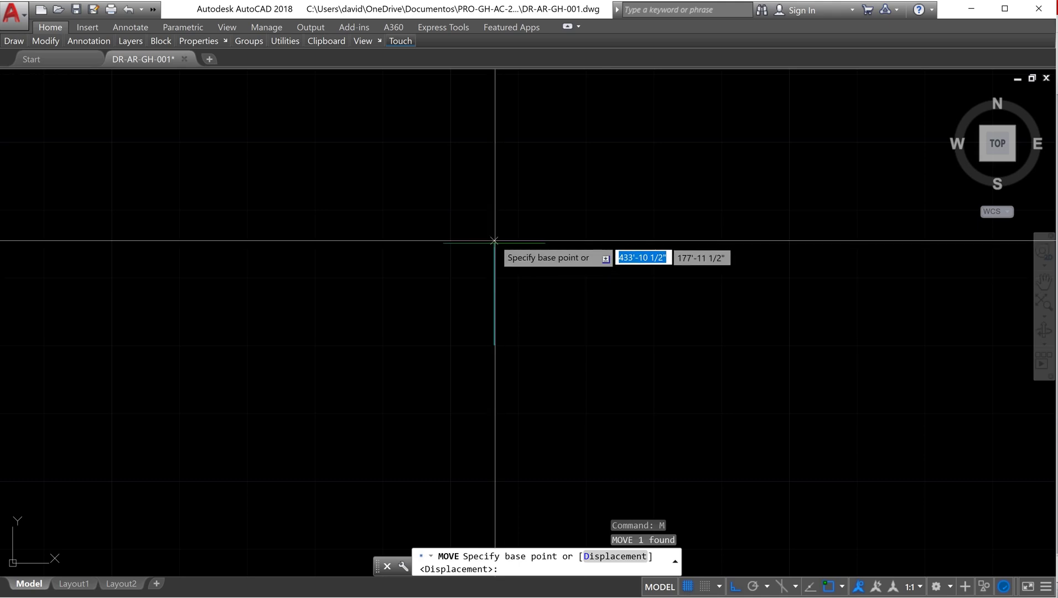
left_click(495, 293)
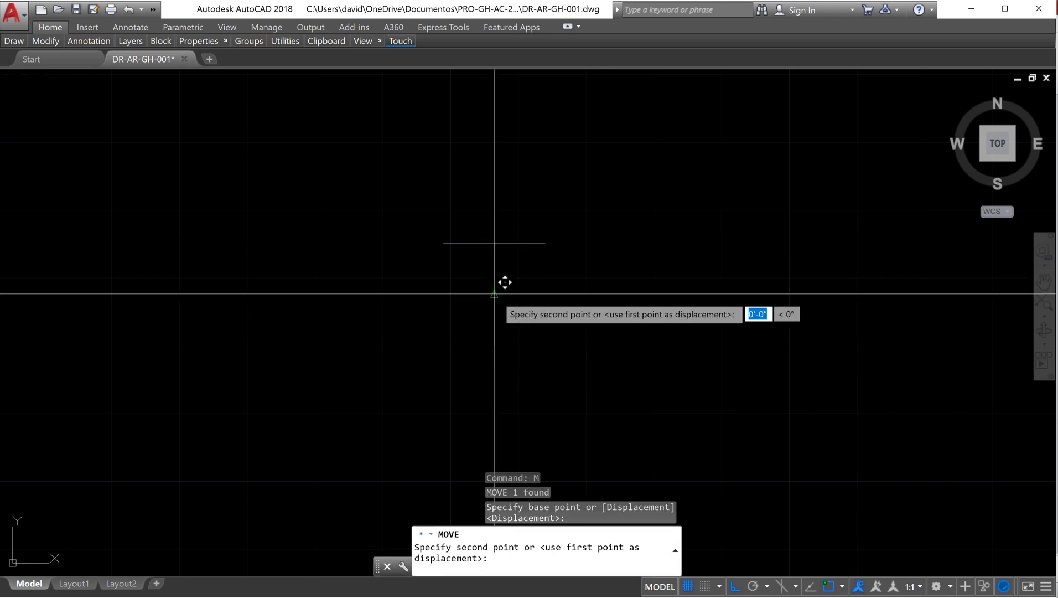
left_click(494, 242)
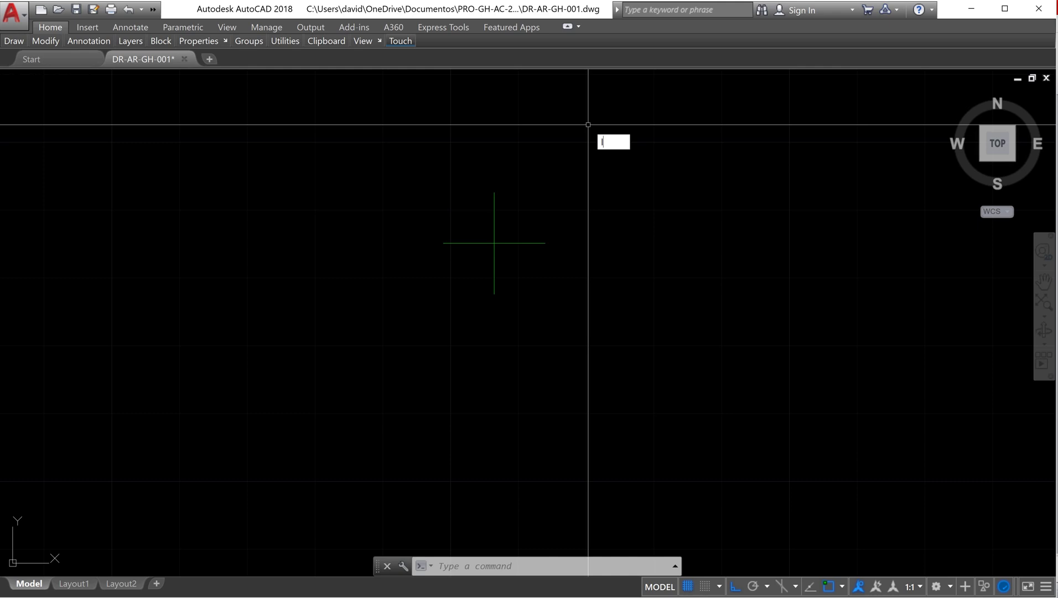
- Set CB-001 as the current layer in the Layer Properties Manager
type("r")
key("Return")
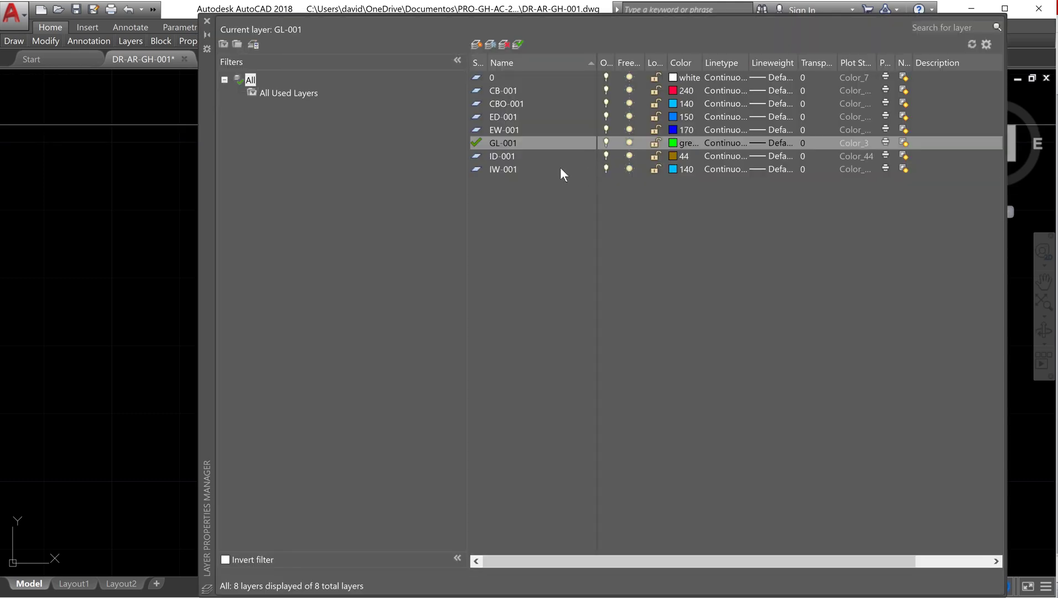
left_click(507, 91)
left_click(517, 45)
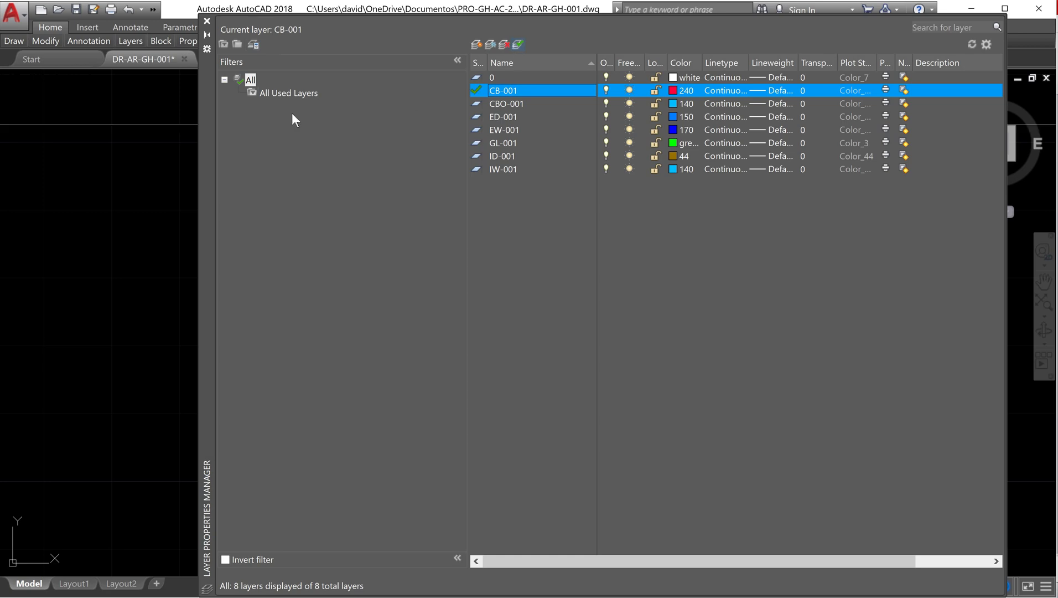
left_click(207, 23)
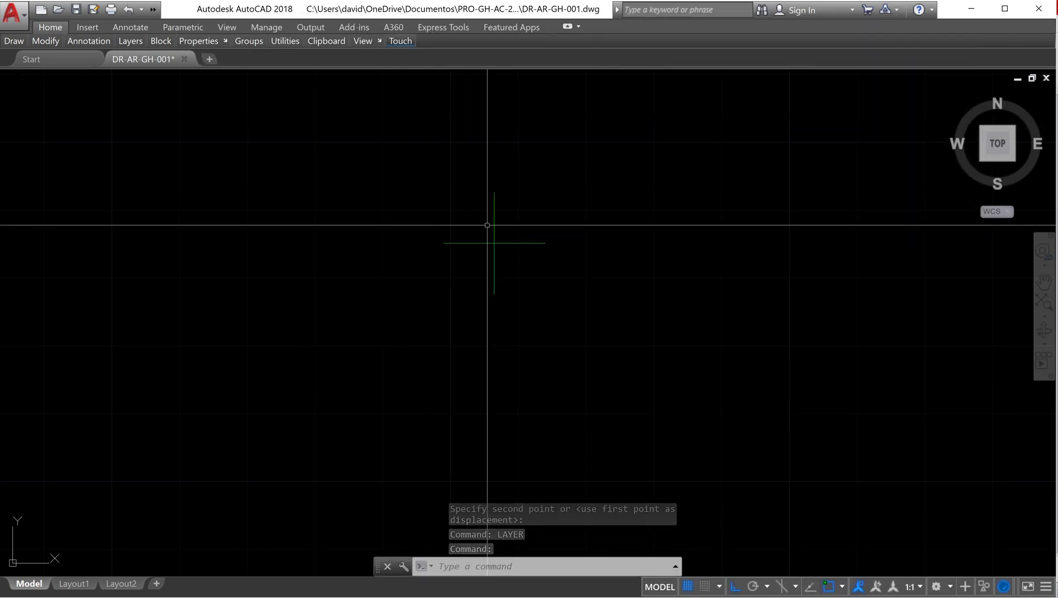
- Draw a 10" by -10" rectangle with RECTANG, starting above-left of the cross
scroll(480, 218, "up", 2)
scroll(473, 218, "up", 2)
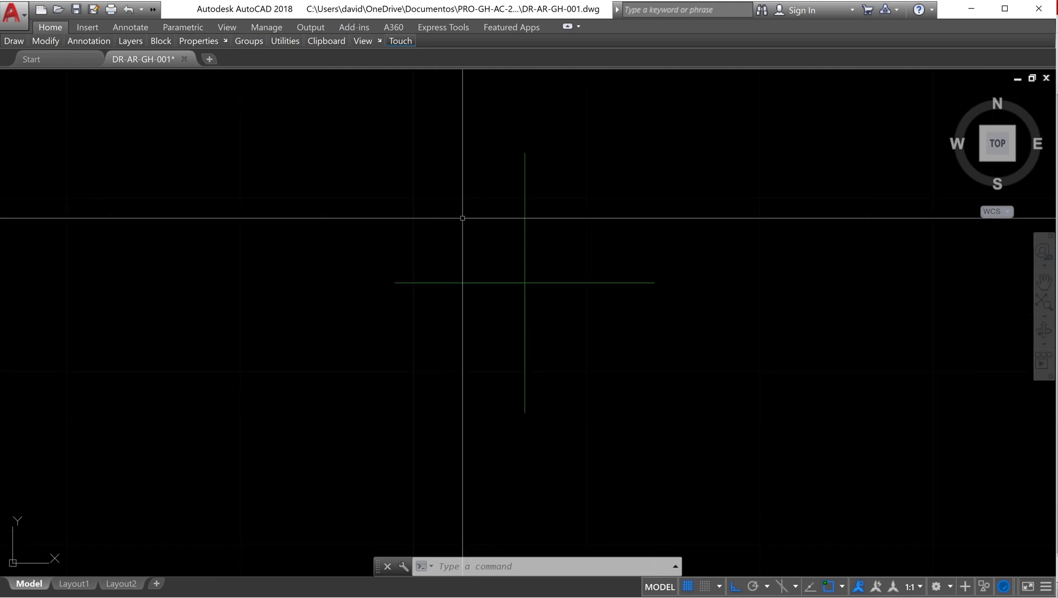
type("rec")
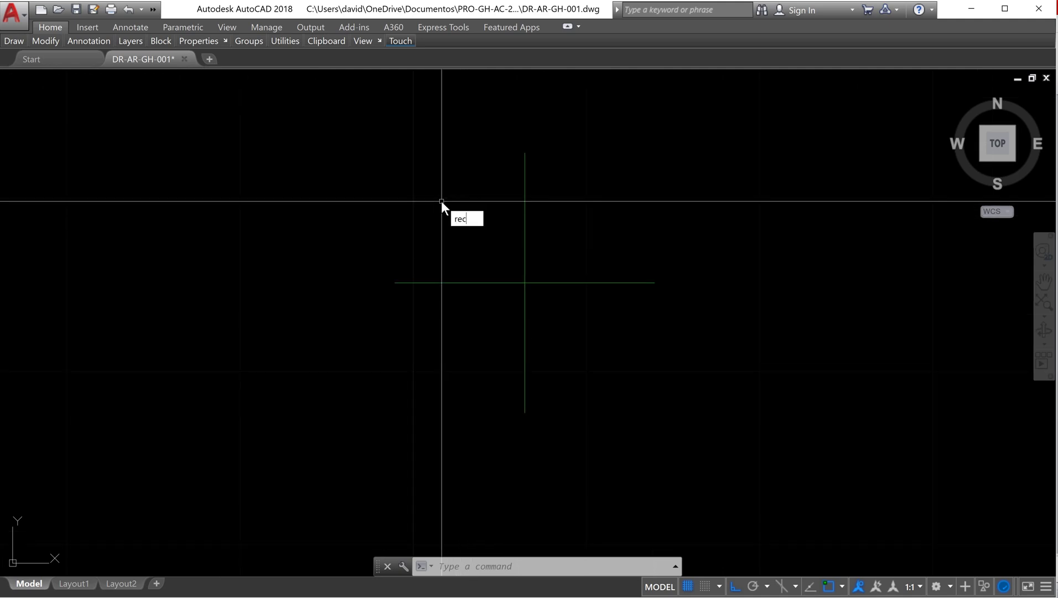
key("Return")
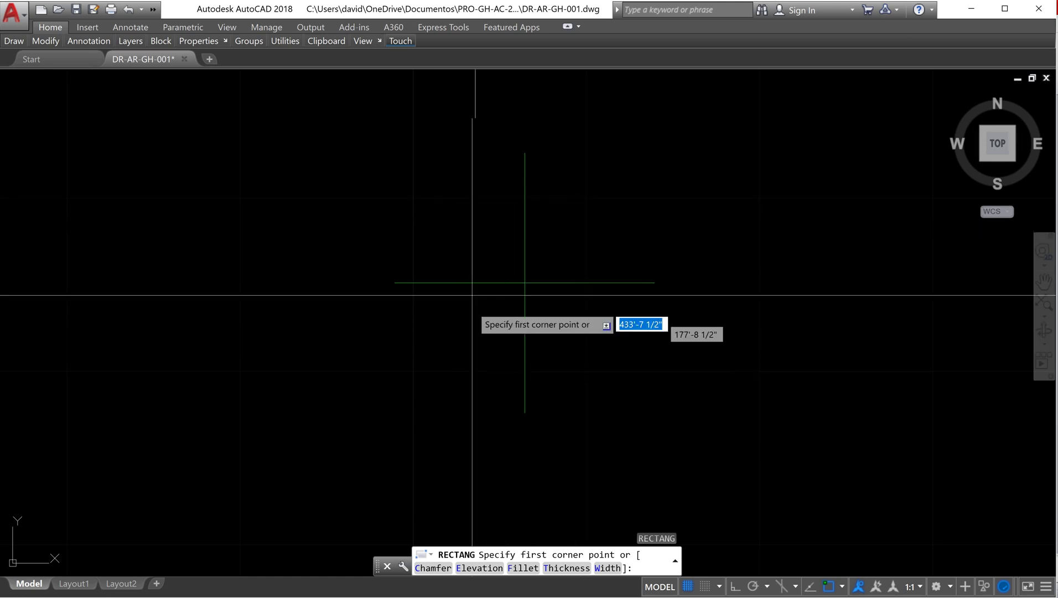
left_click(446, 199)
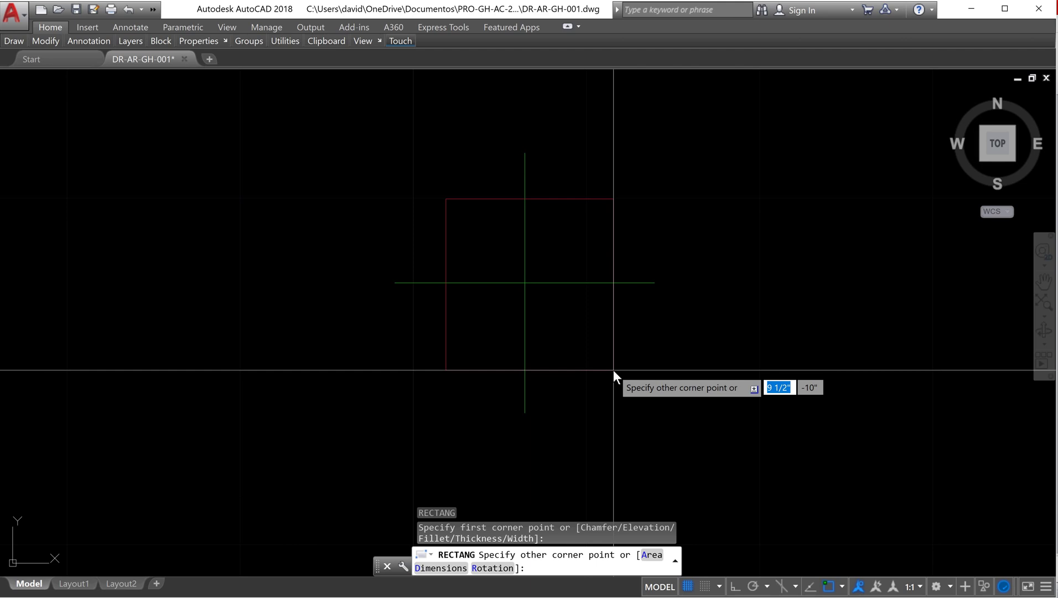
type("10\"")
key("Tab")
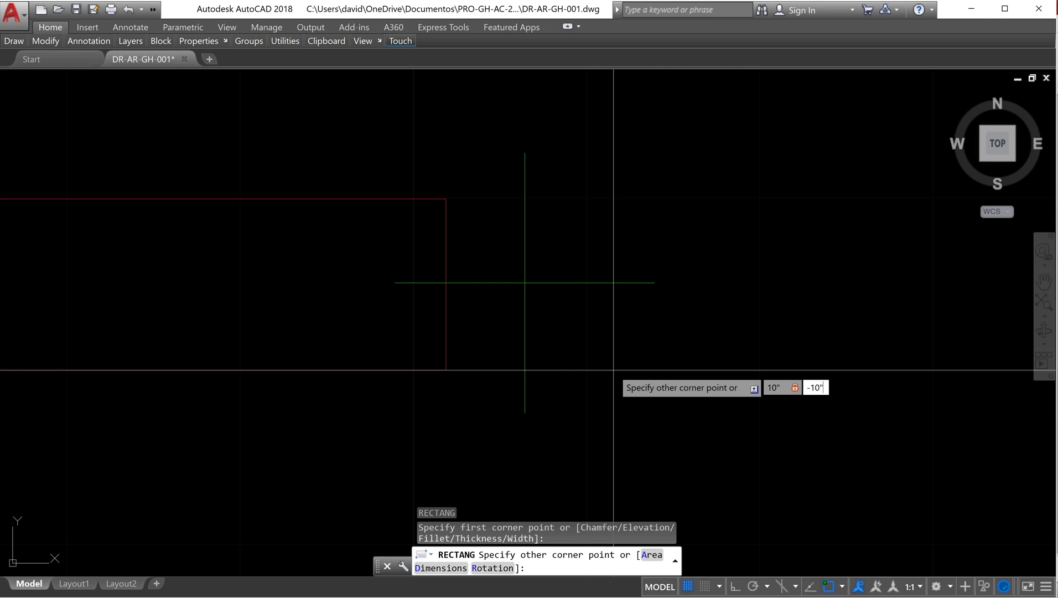
key("Return")
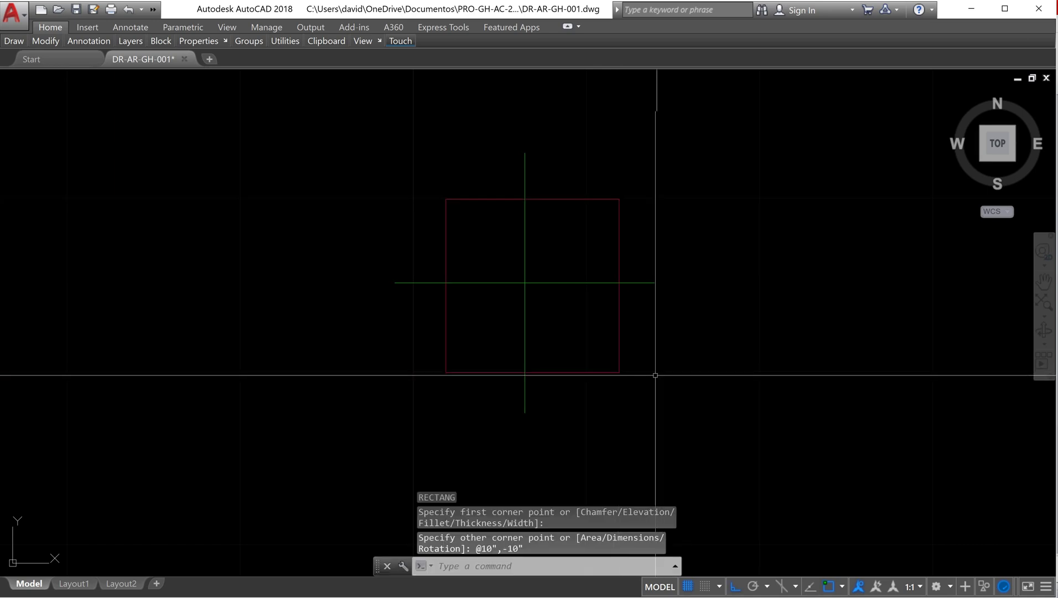
- Move the square so its right-edge midpoint sits on the horizontal grid line
left_click(634, 341)
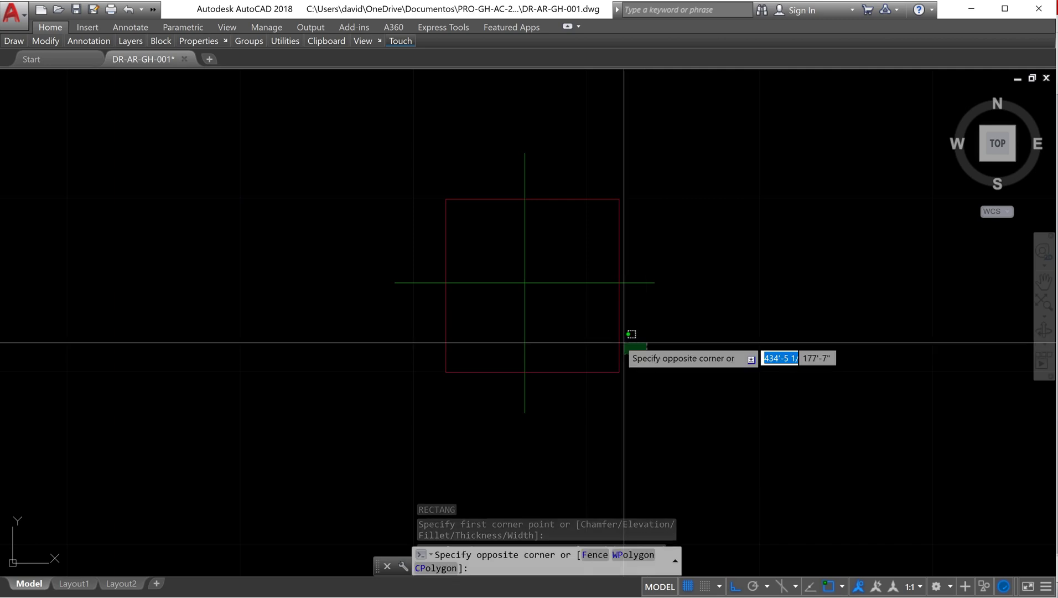
left_click(588, 320)
type("m")
key("Return")
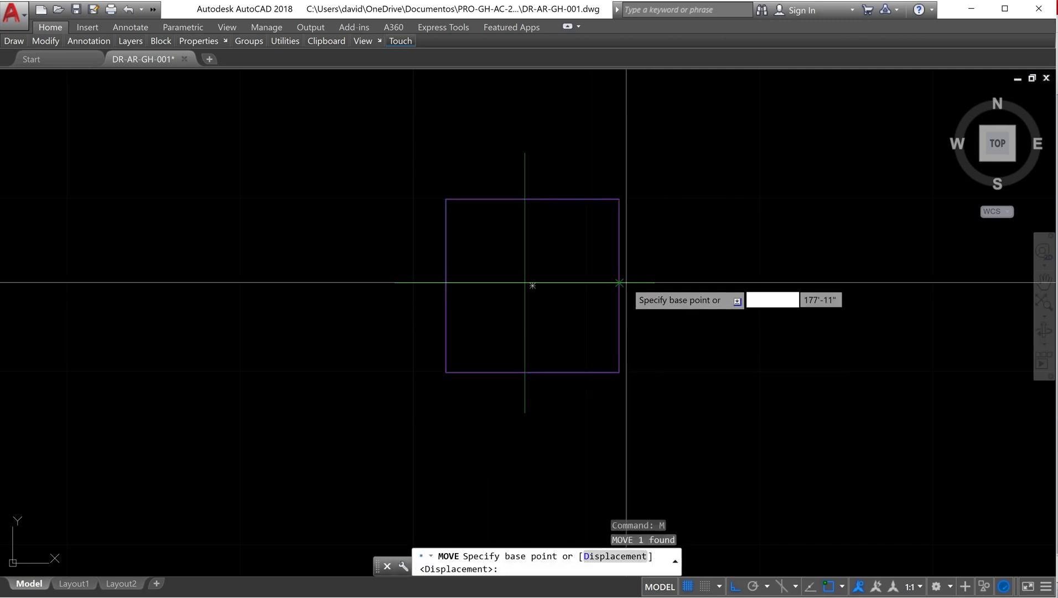
left_click(620, 285)
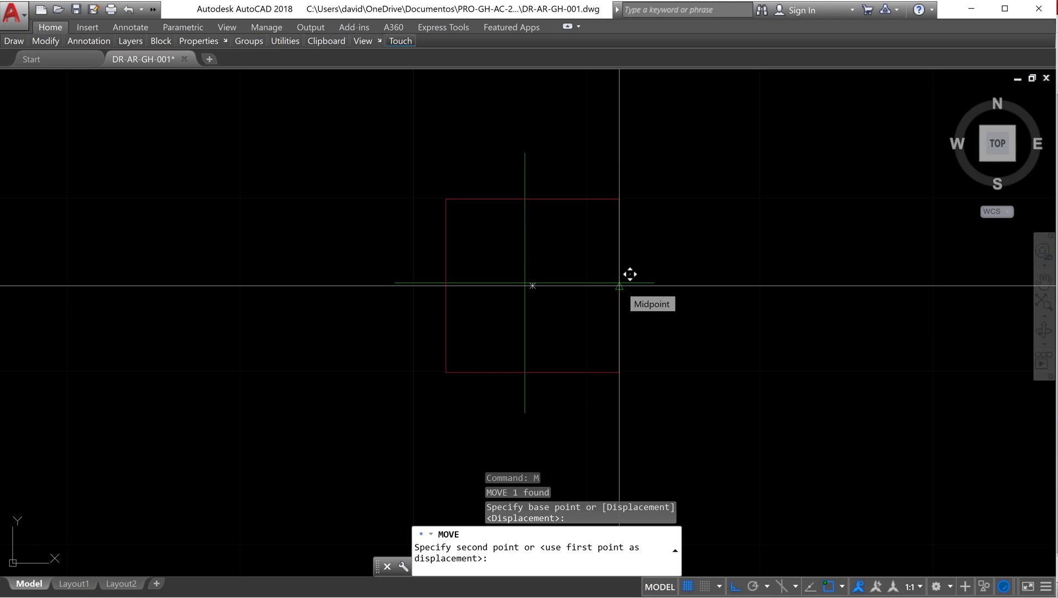
left_click(619, 283)
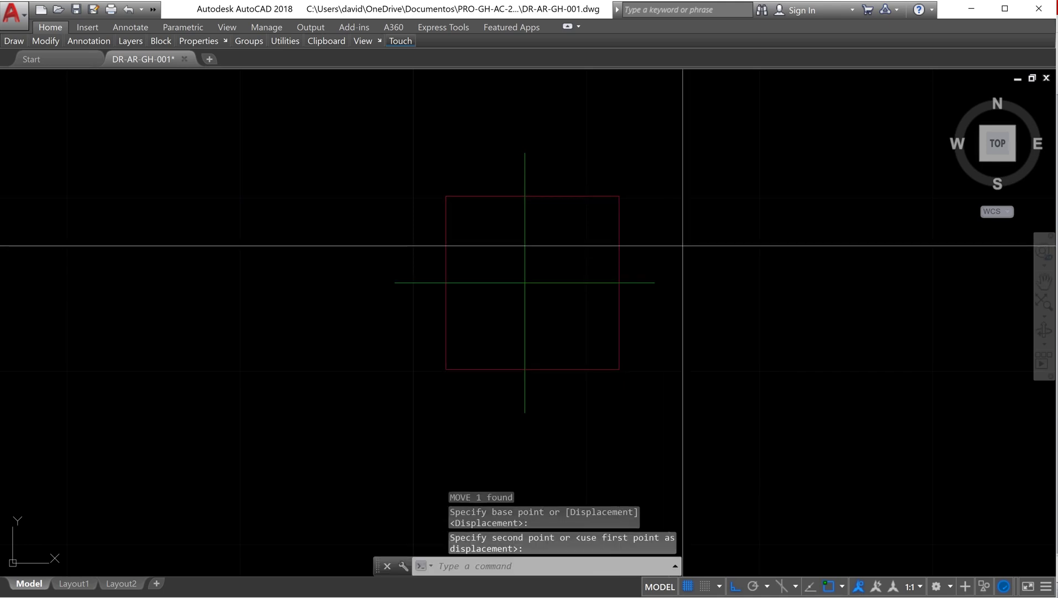
- Move the square so its top-edge midpoint aligns with the vertical grid line
left_click(628, 234)
left_click(586, 236)
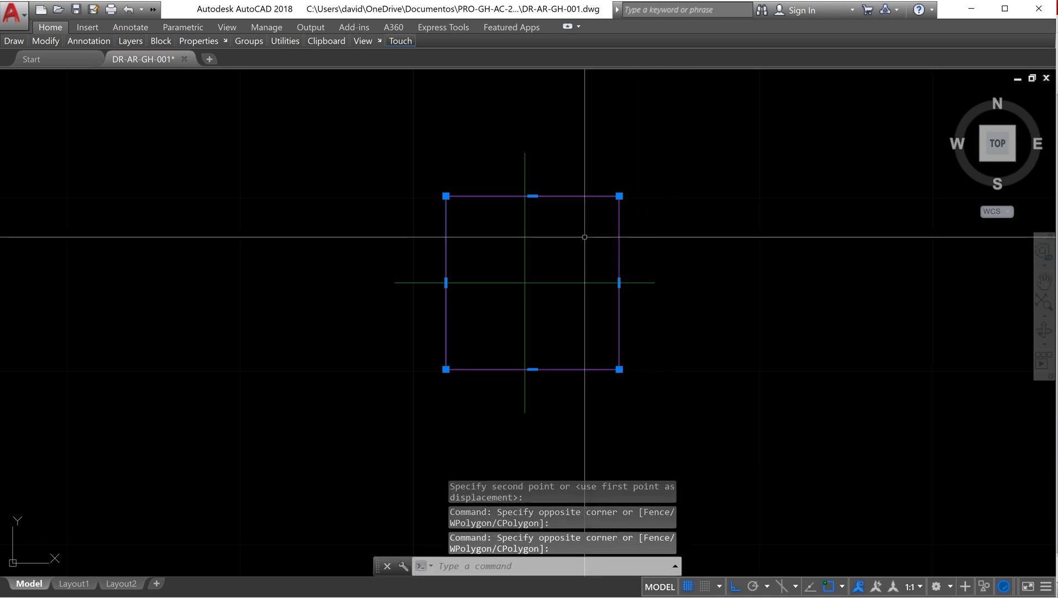
type("m")
key("Return")
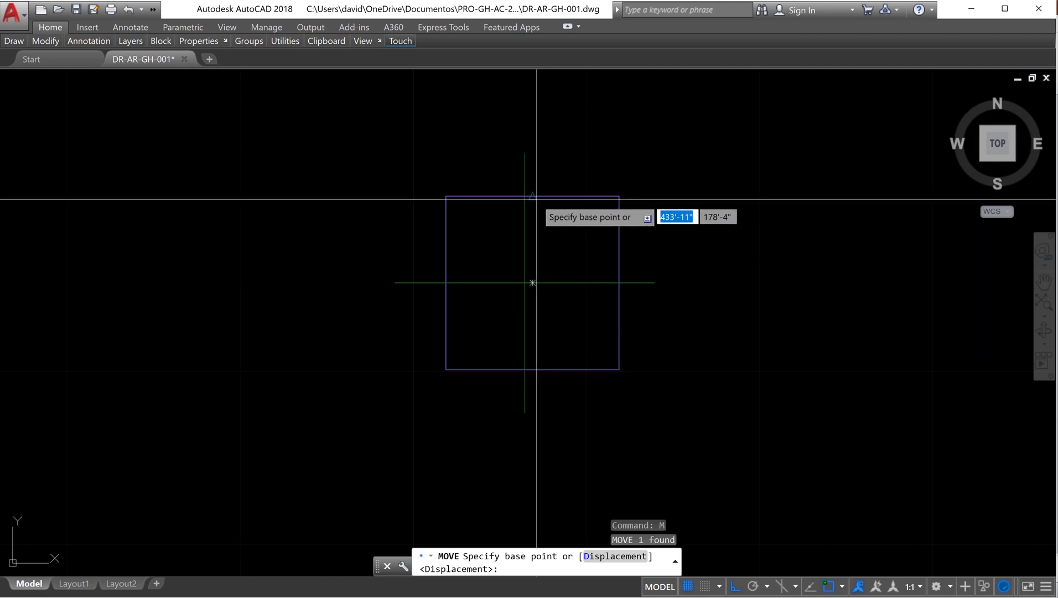
left_click(532, 196)
left_click(525, 196)
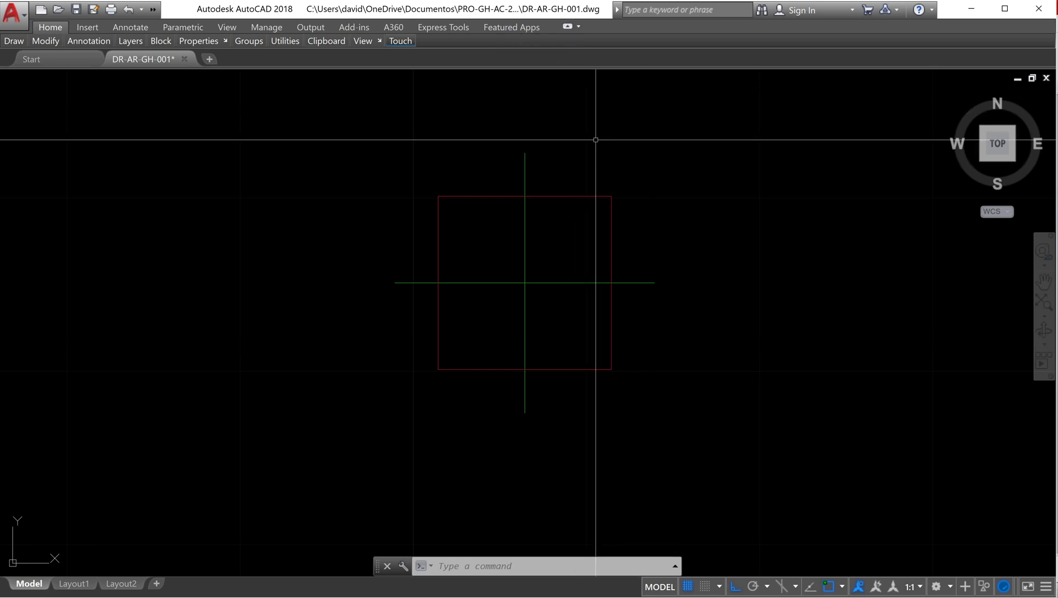
- Set CBO-001 as the current layer using the LAYER command
type("layer")
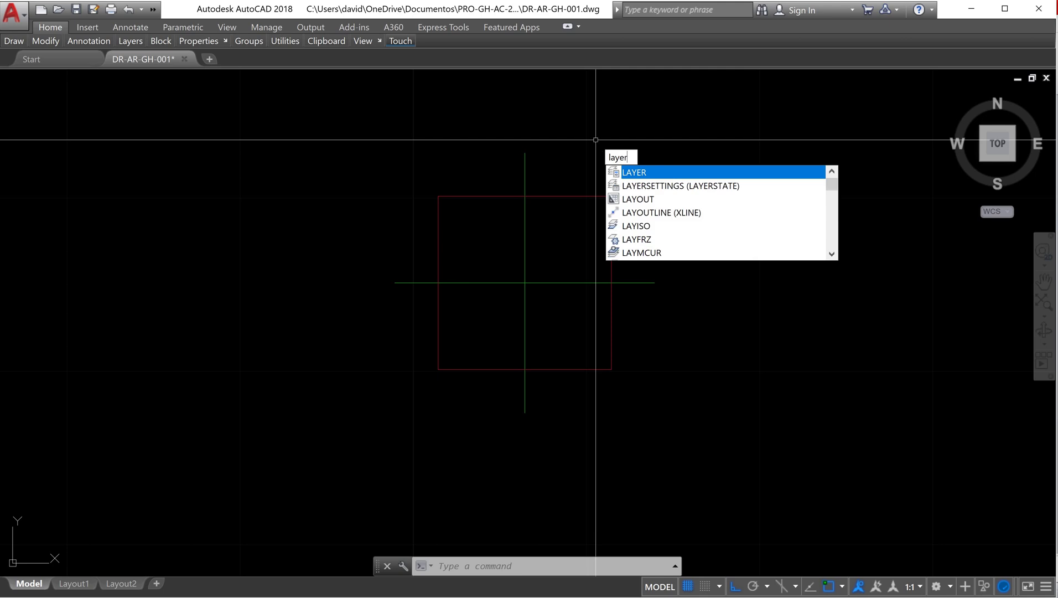
key("Return")
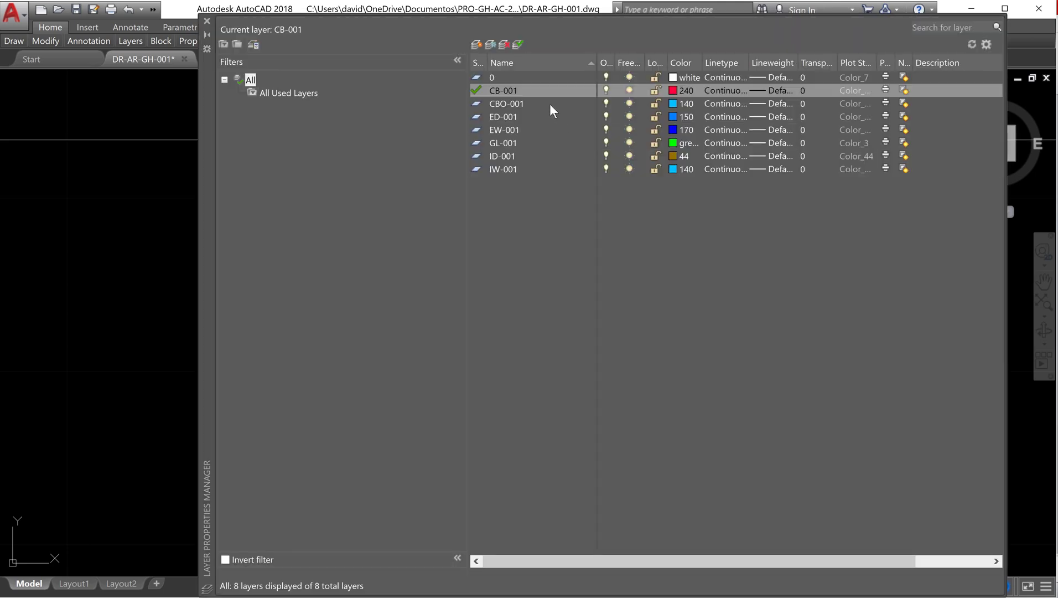
left_click(531, 103)
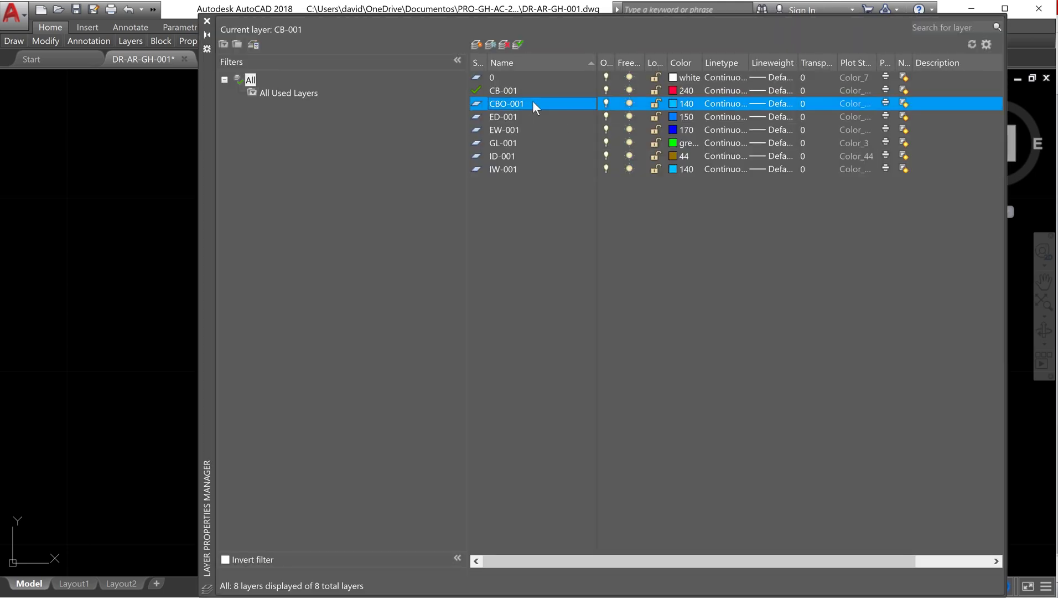
left_click(517, 45)
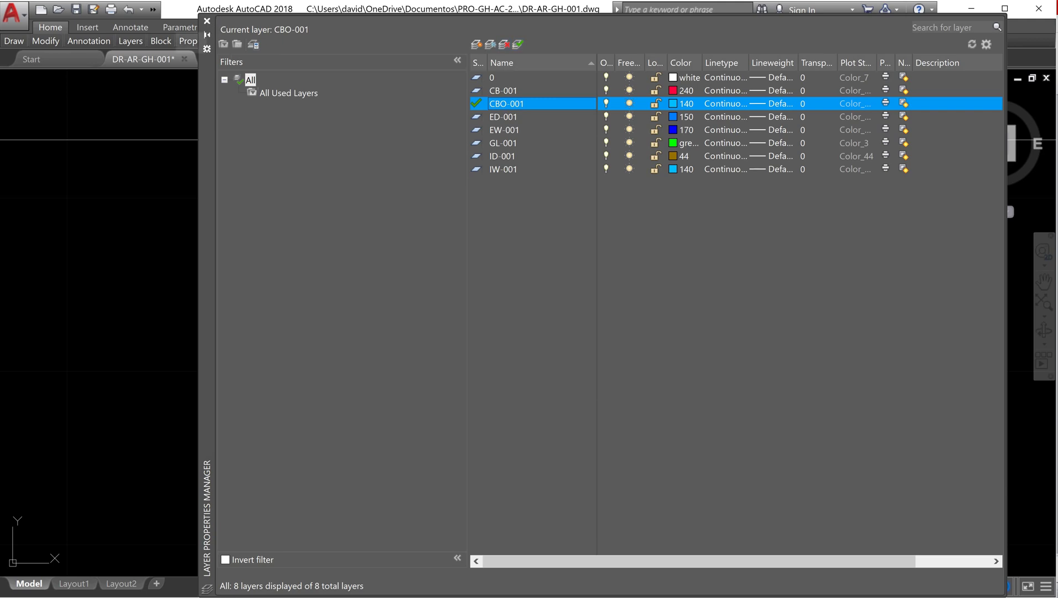
left_click(207, 22)
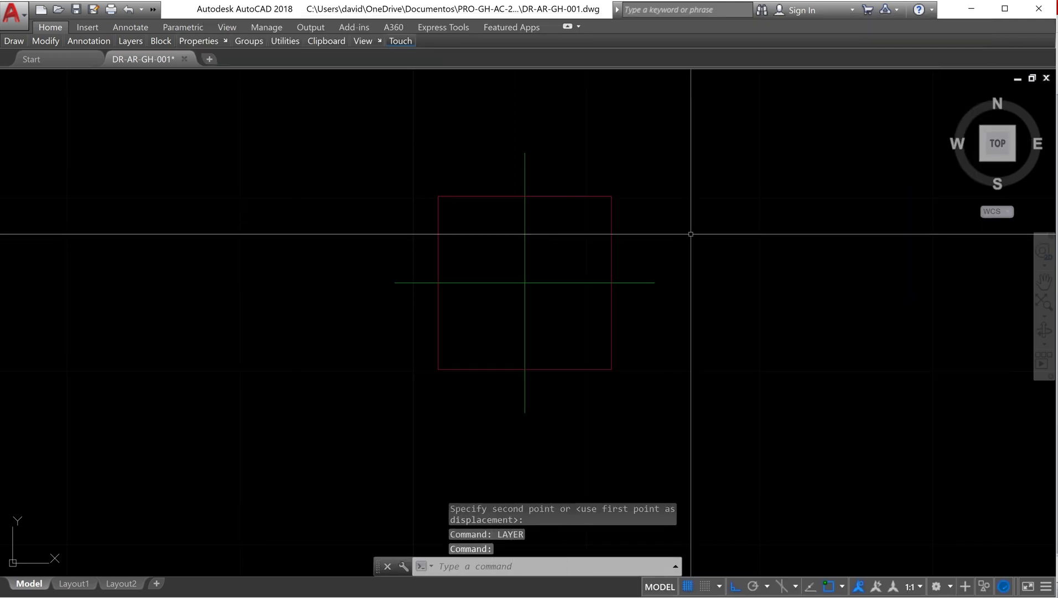
- Offset the 10-inch square 2.5" inward to create the inner square
type("offset")
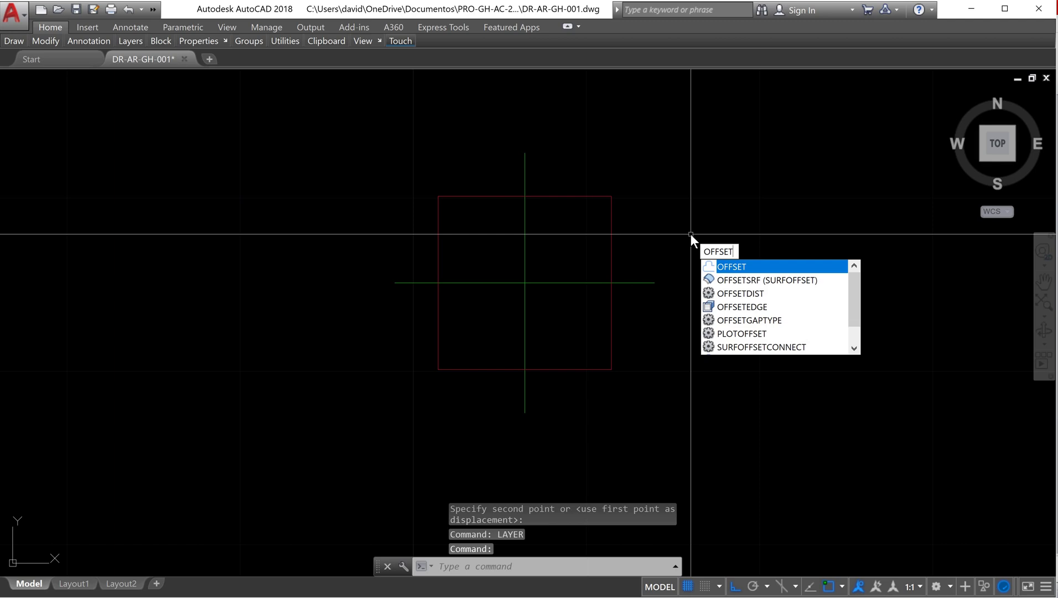
key("Return")
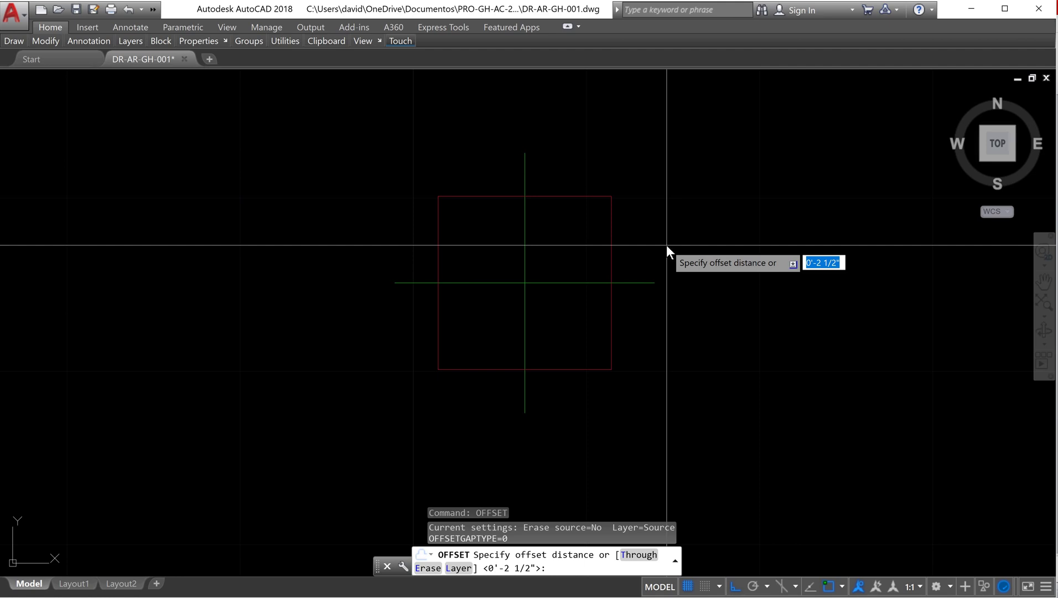
type("2.5")
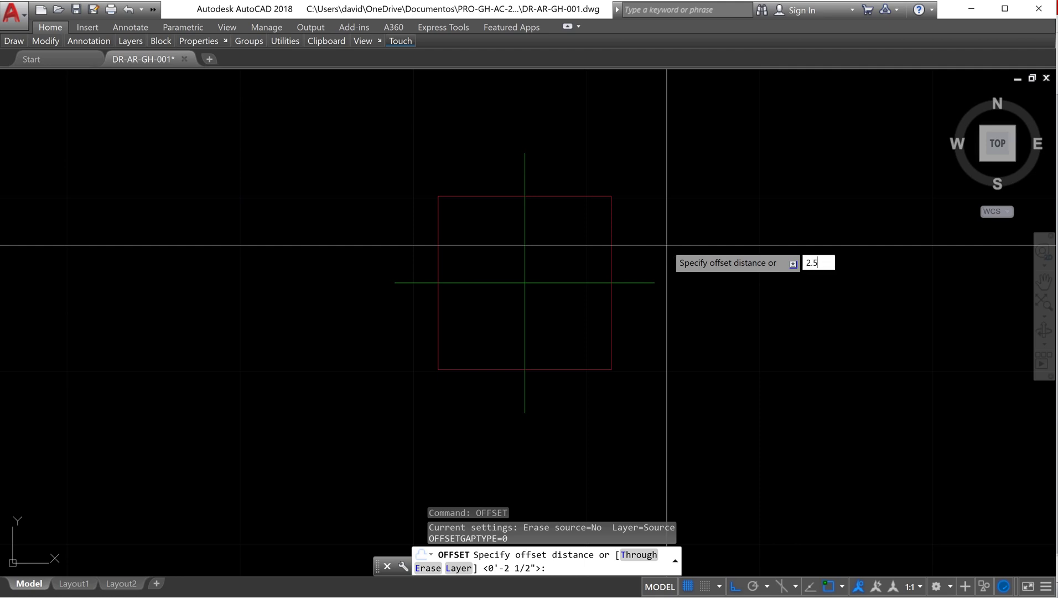
type("\"")
key("Return")
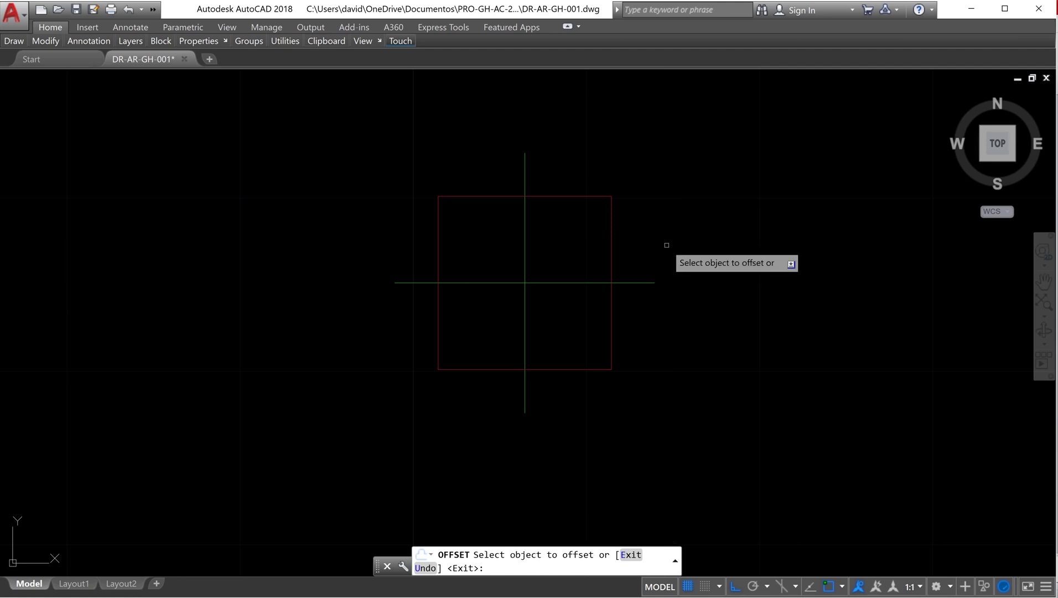
left_click(611, 259)
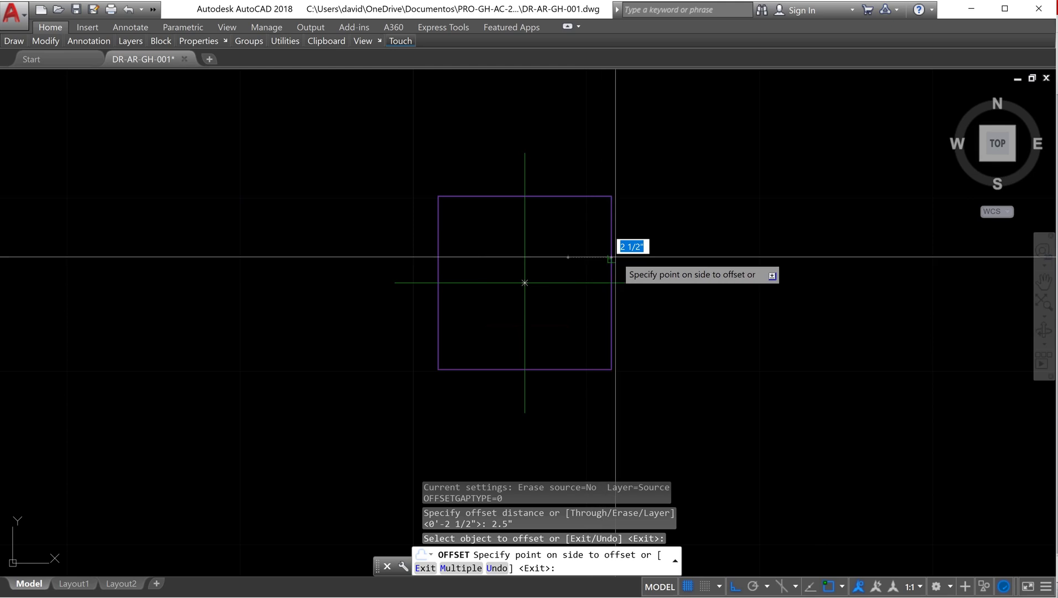
left_click(578, 254)
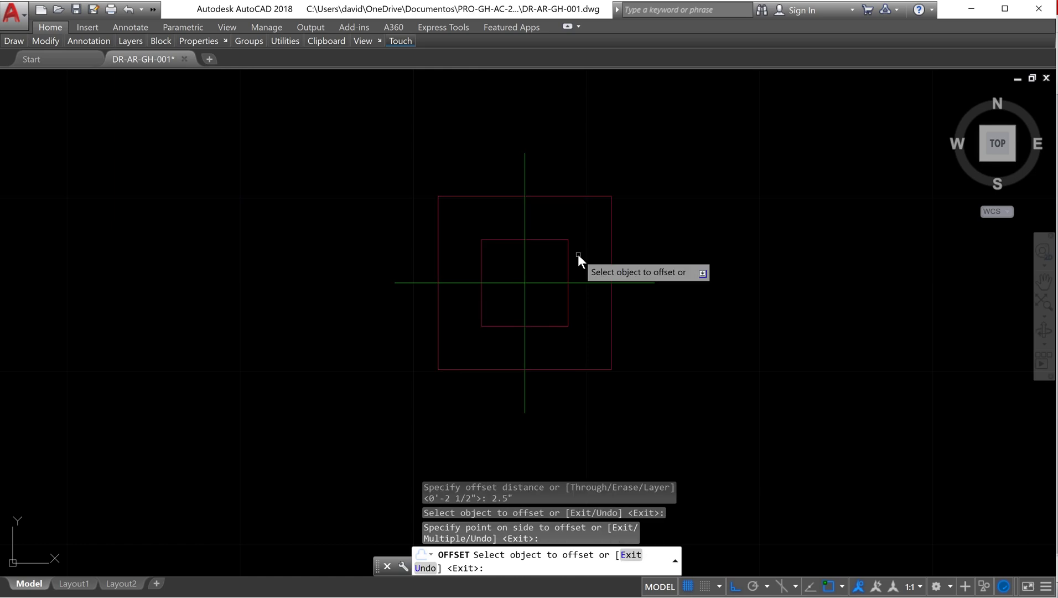
right_click(584, 256)
left_click(592, 263)
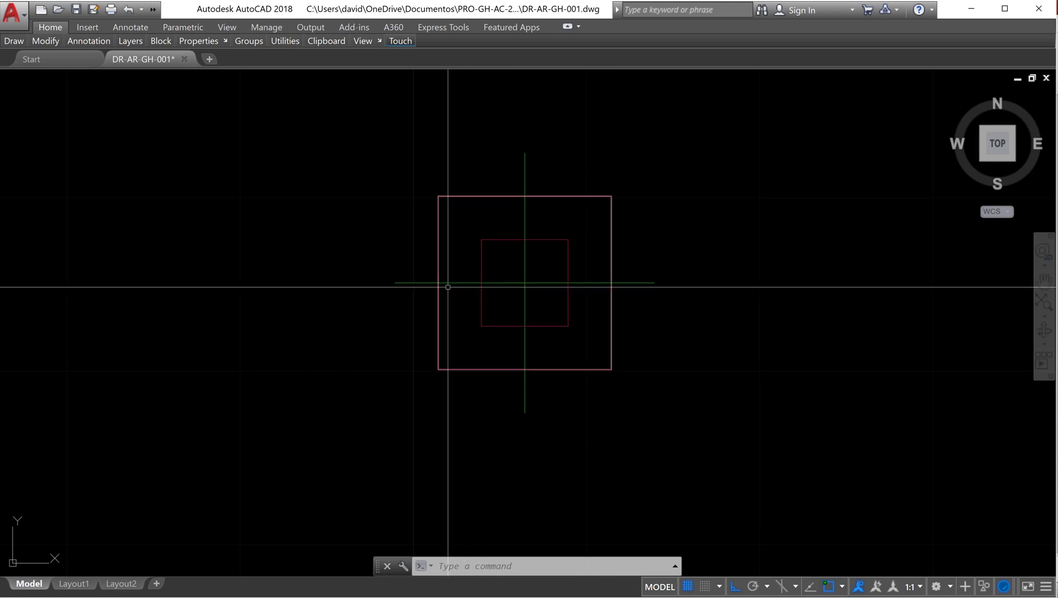
- Window-select the inner offset square and open the Layer Properties Manager with the LAYER command
left_click(498, 261)
left_click(486, 218)
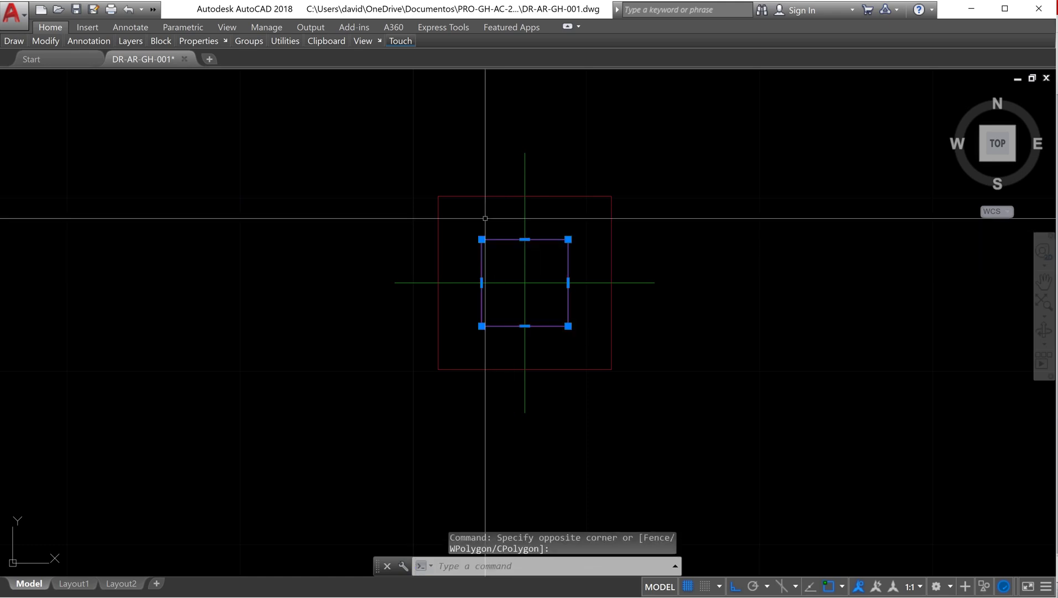
type("layer")
key("Return")
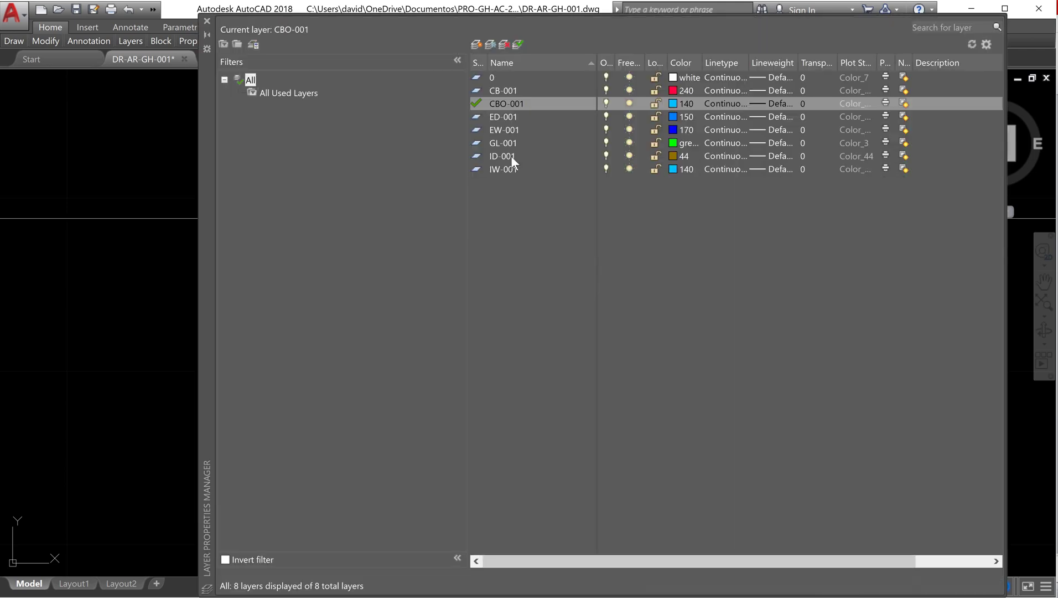